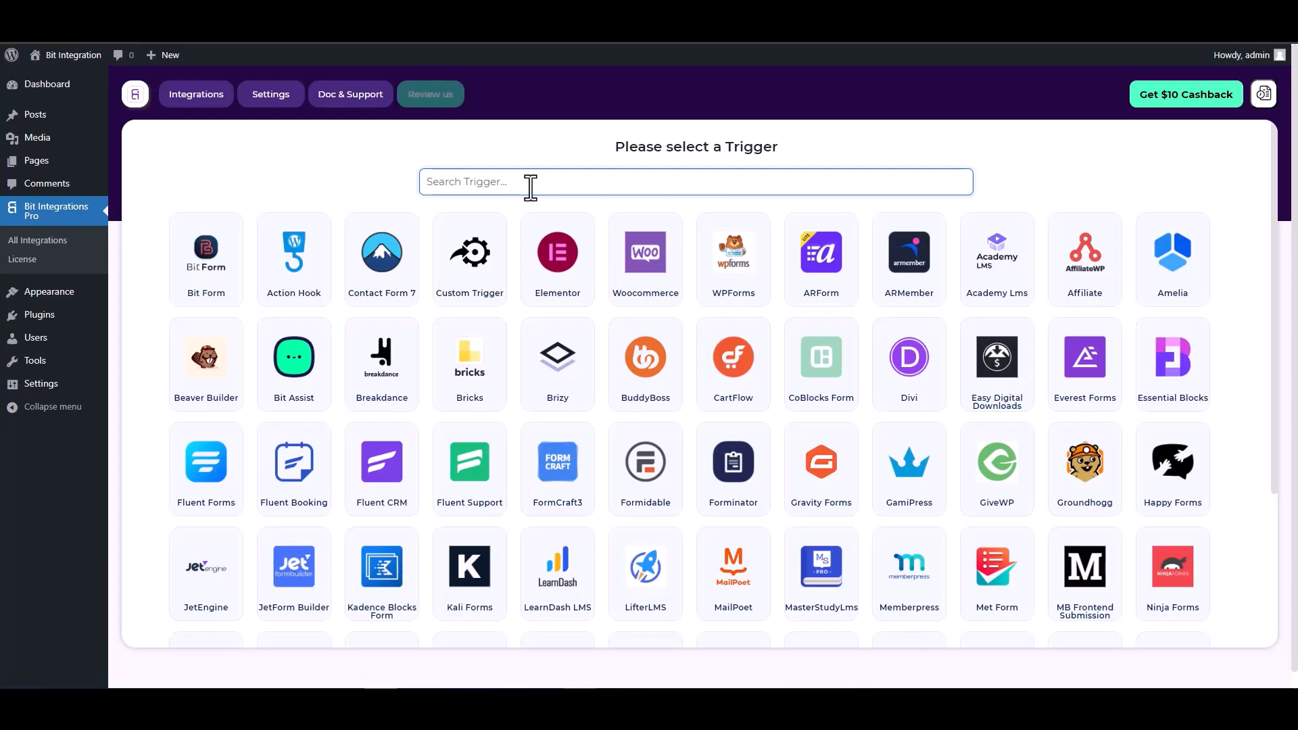
- Find CoBlocks Form among the triggers, choose it for the integration, and start fetching its form data
{"action": "type", "text": "co"}
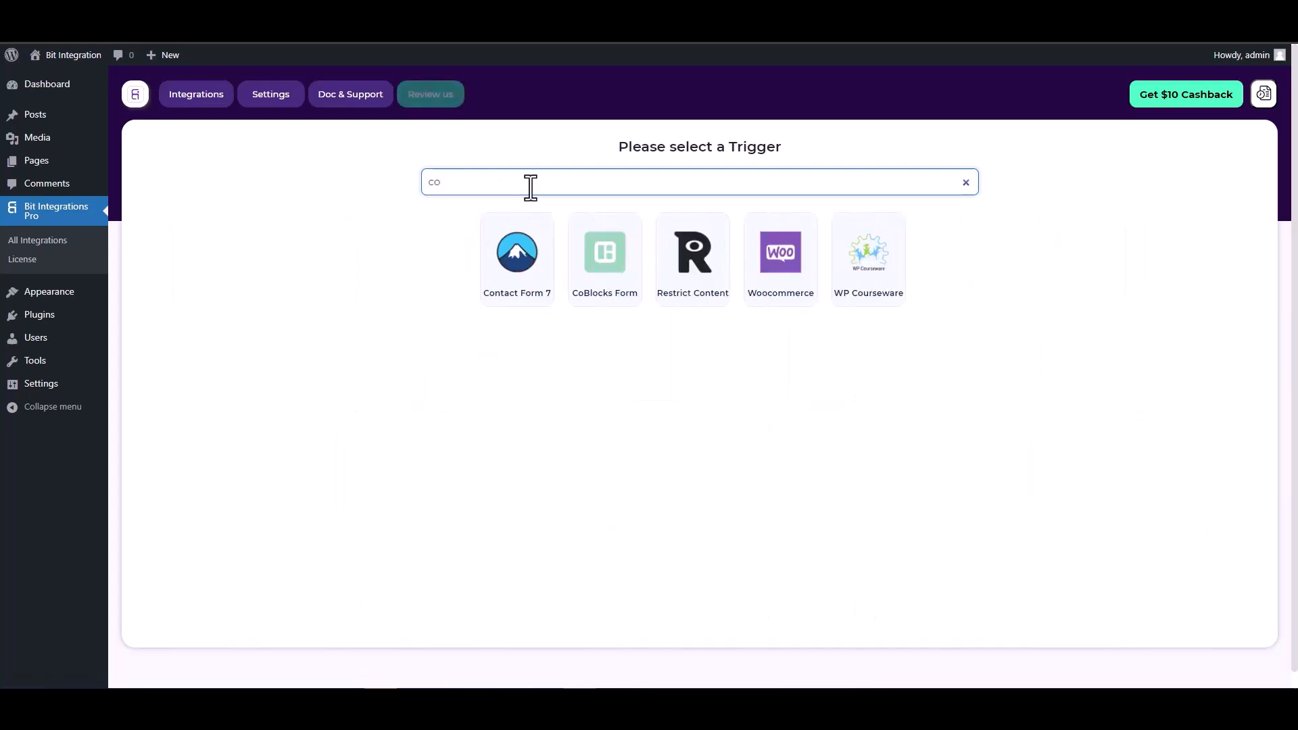
{"action": "left_click", "coordinate": [603, 255]}
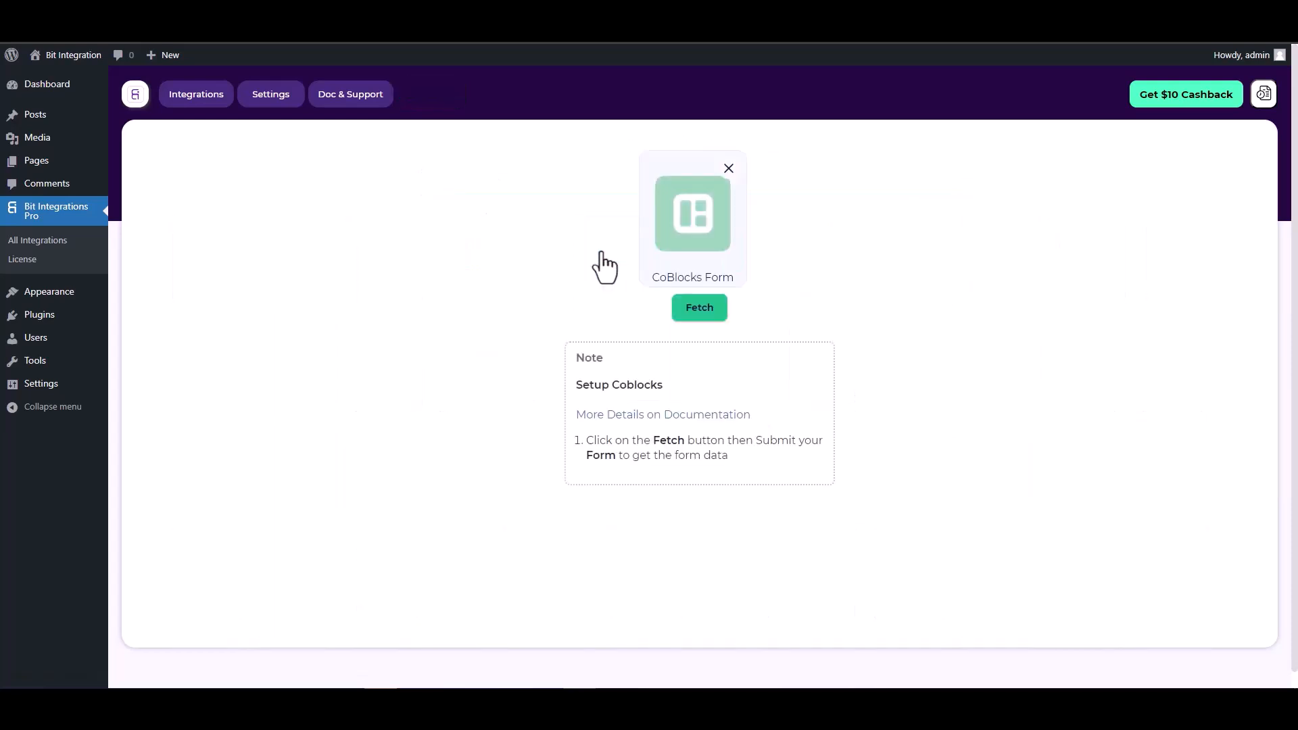
{"action": "left_click", "coordinate": [686, 311]}
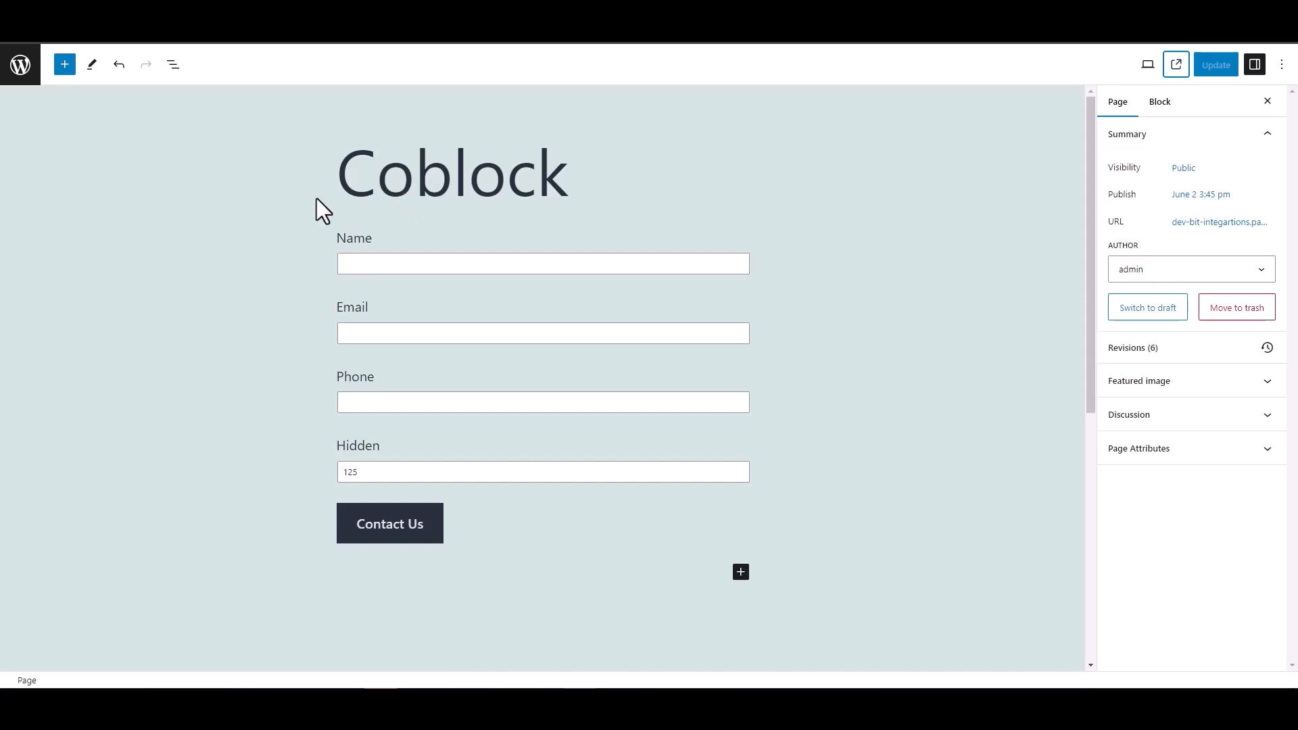
- Check the Coblock page's Hidden field, then submit the published form with "test" as the name plus a sample e-mail and phone number
{"action": "double_click", "coordinate": [334, 448]}
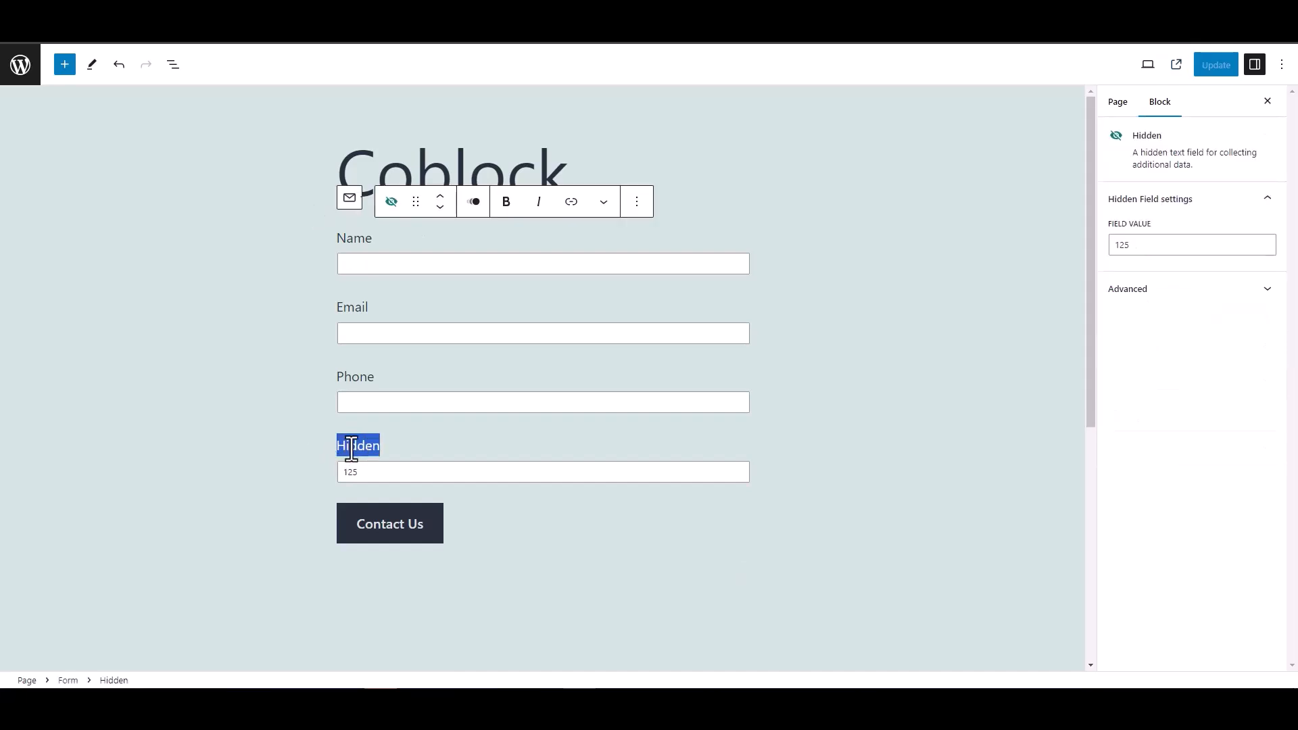
{"action": "left_click", "coordinate": [279, 416]}
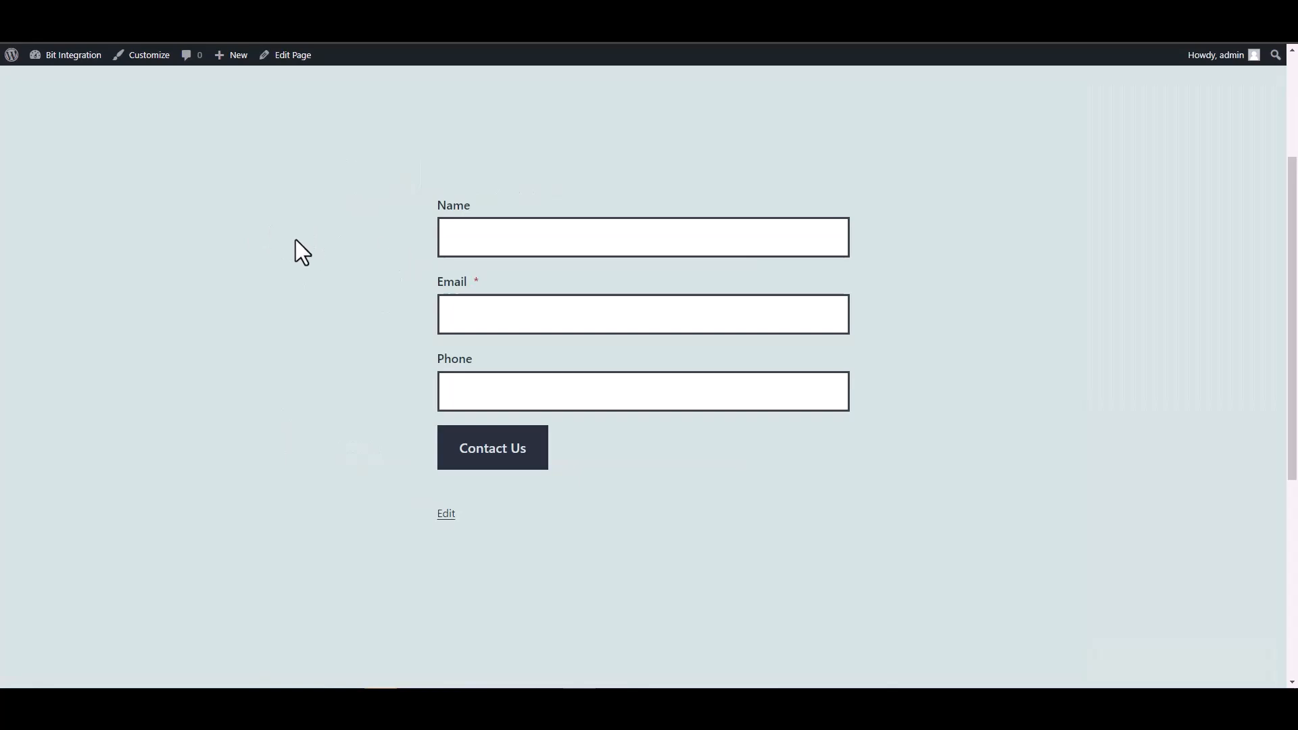
{"action": "left_click", "coordinate": [490, 241]}
{"action": "type", "text": "test"}
{"action": "key", "text": "Tab"}
{"action": "type", "text": "test@"}
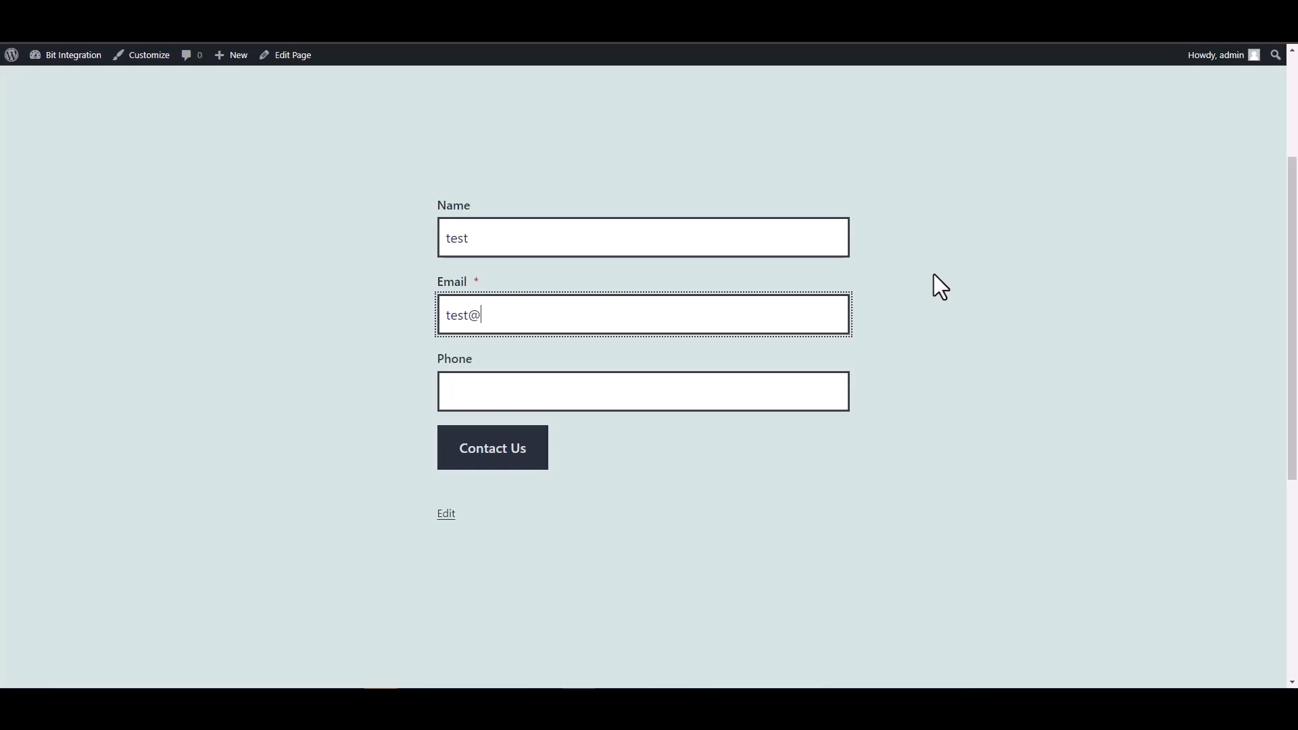
{"action": "type", "text": "test.com"}
{"action": "left_click", "coordinate": [777, 394]}
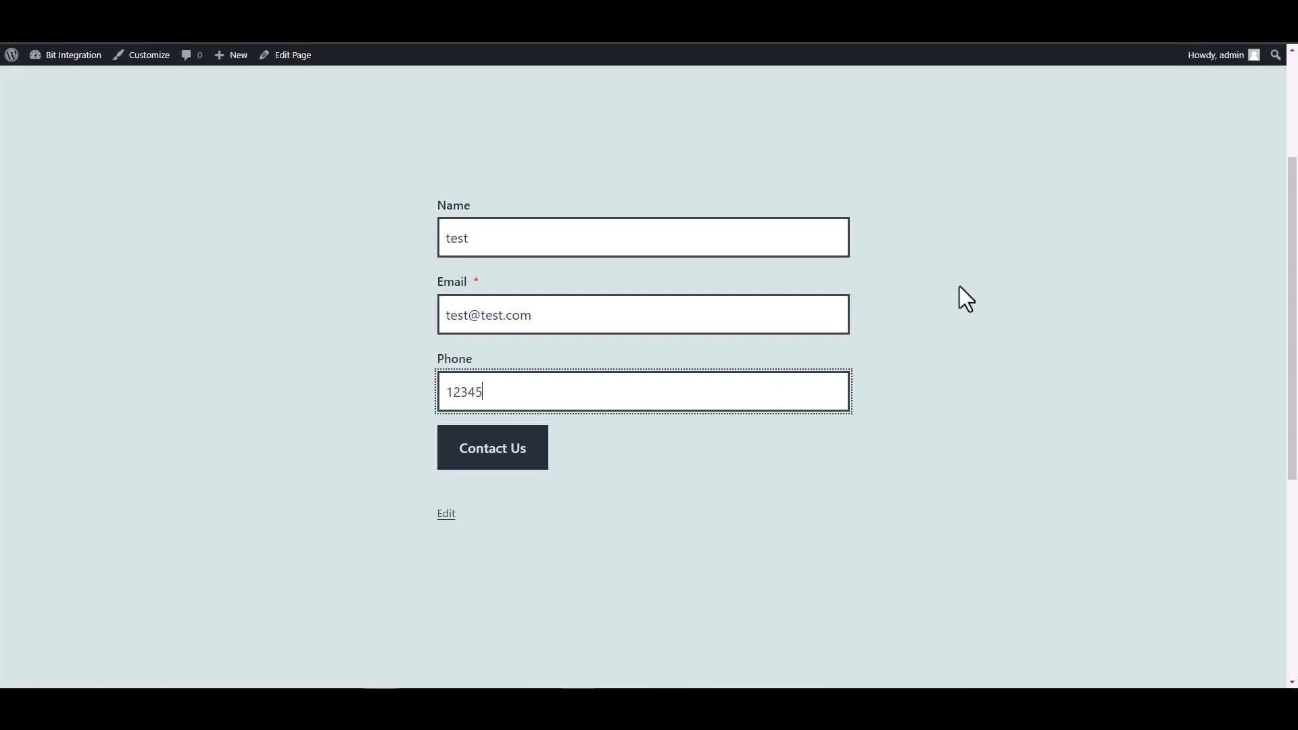
{"action": "left_click", "coordinate": [537, 460]}
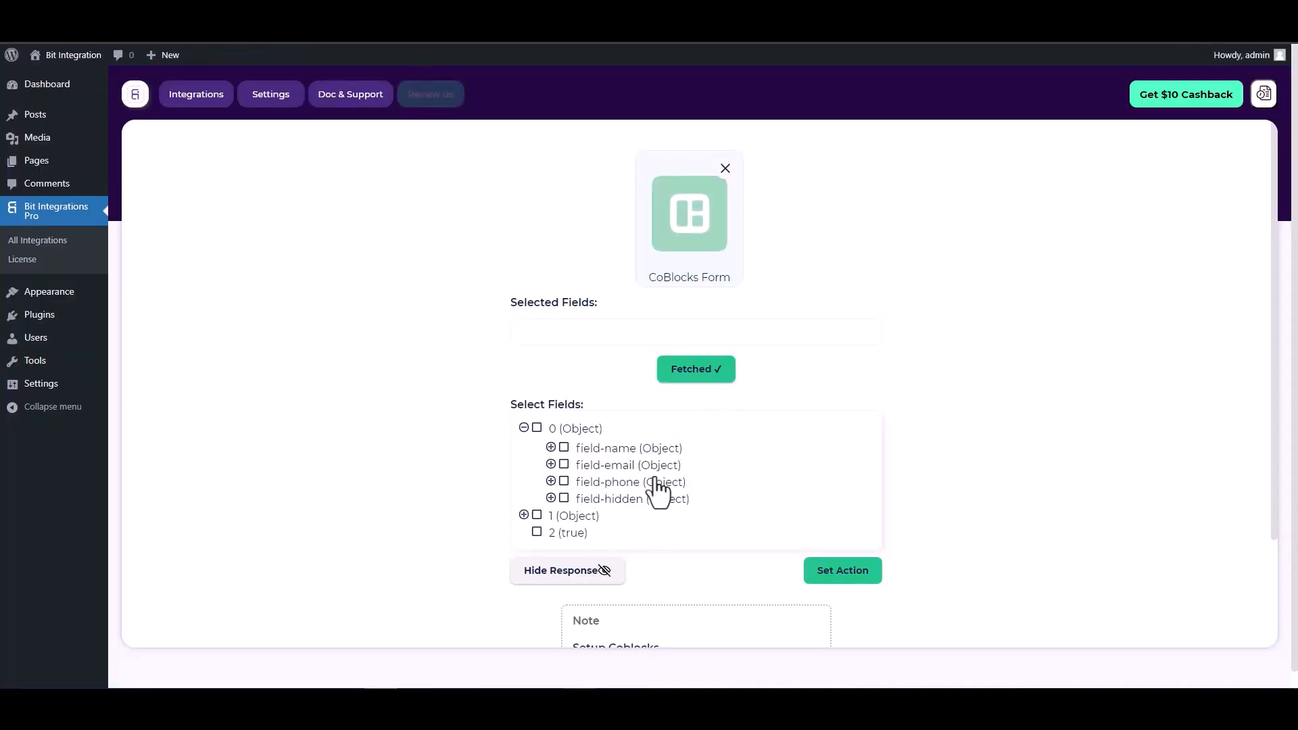
- Include field-name, field-email, field-phone and field-hidden from the fetched response in the trigger's selected fields
{"action": "left_click", "coordinate": [563, 448]}
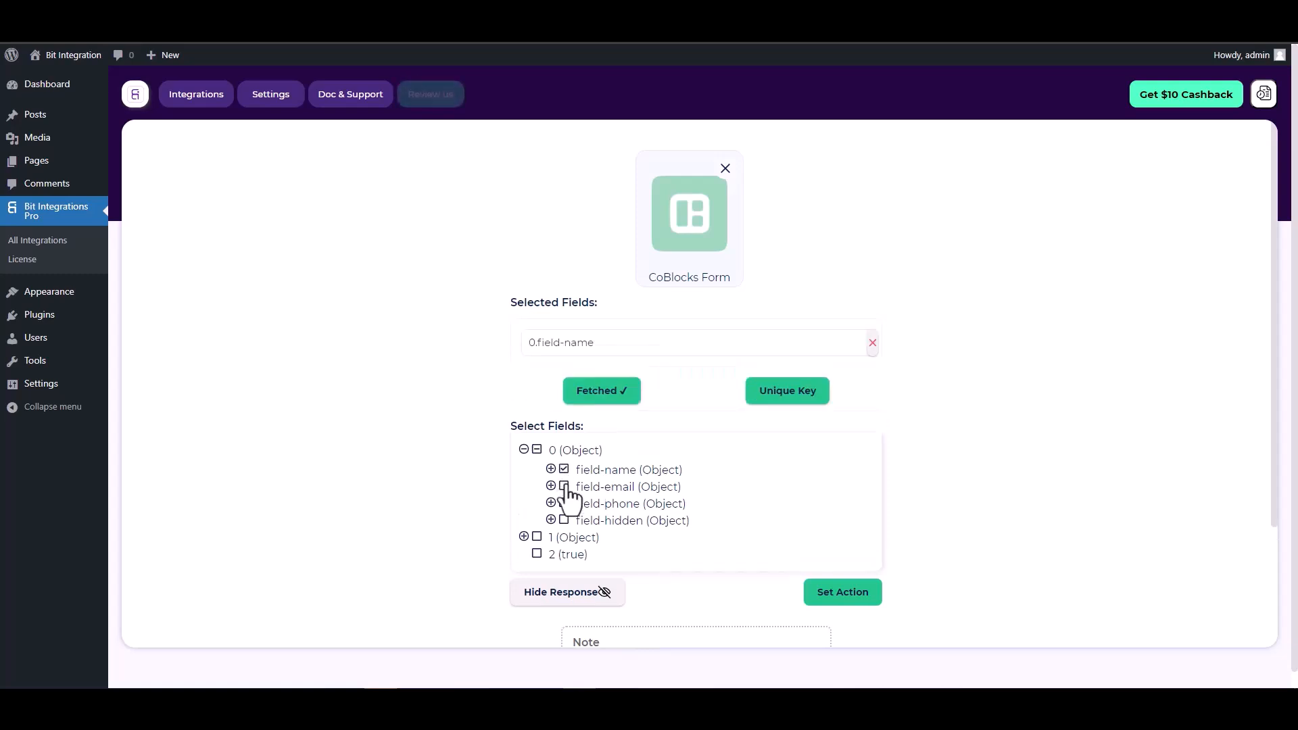
{"action": "left_click", "coordinate": [563, 487]}
{"action": "left_click", "coordinate": [564, 538]}
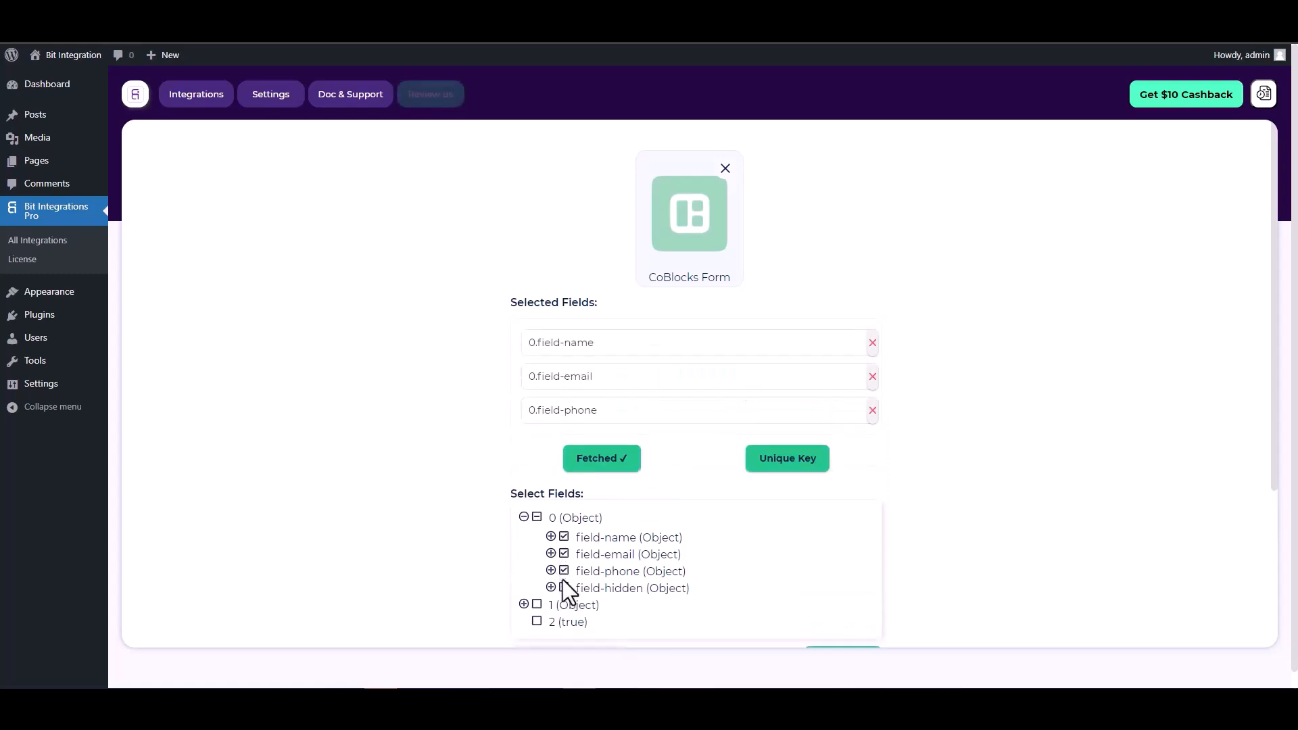
{"action": "left_click", "coordinate": [564, 587]}
- Set 0.field-hidden as the trigger's unique primary key and confirm it
{"action": "scroll", "coordinate": [689, 412], "scroll_direction": "down", "scroll_amount": 1}
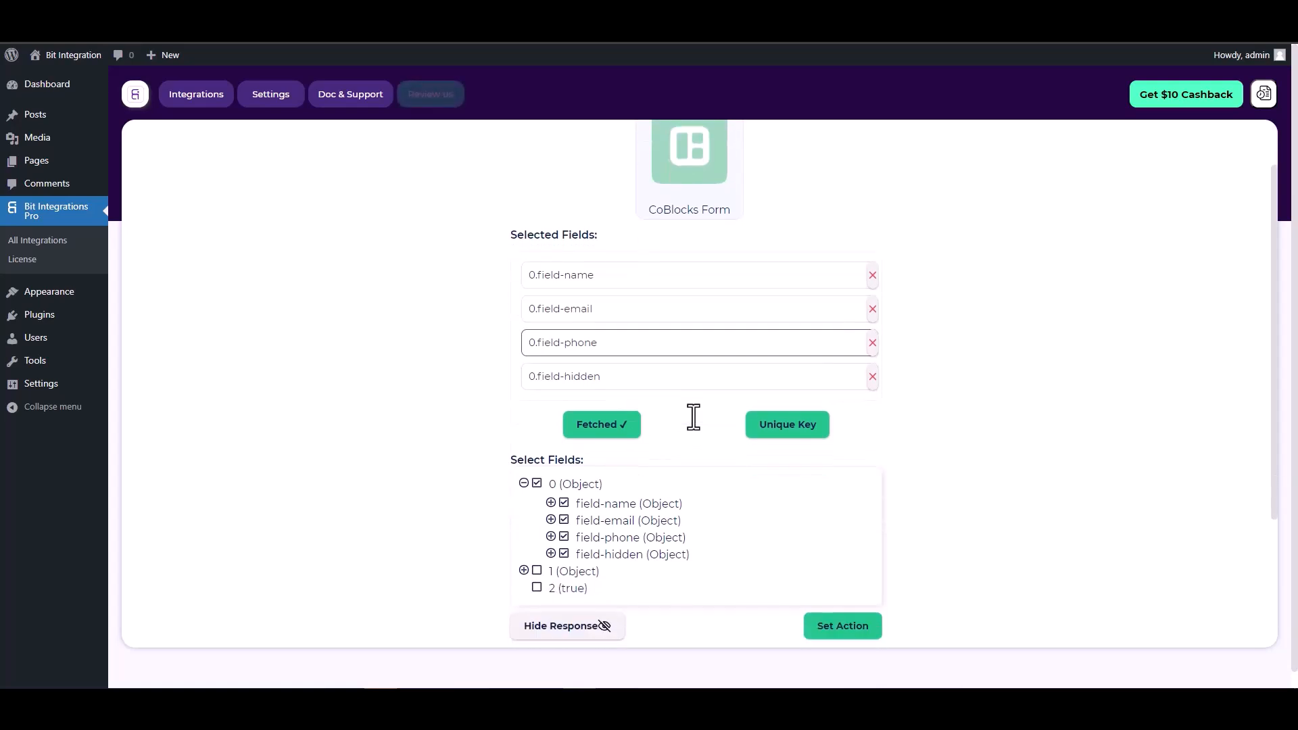
{"action": "left_click", "coordinate": [782, 429]}
{"action": "left_click", "coordinate": [707, 376]}
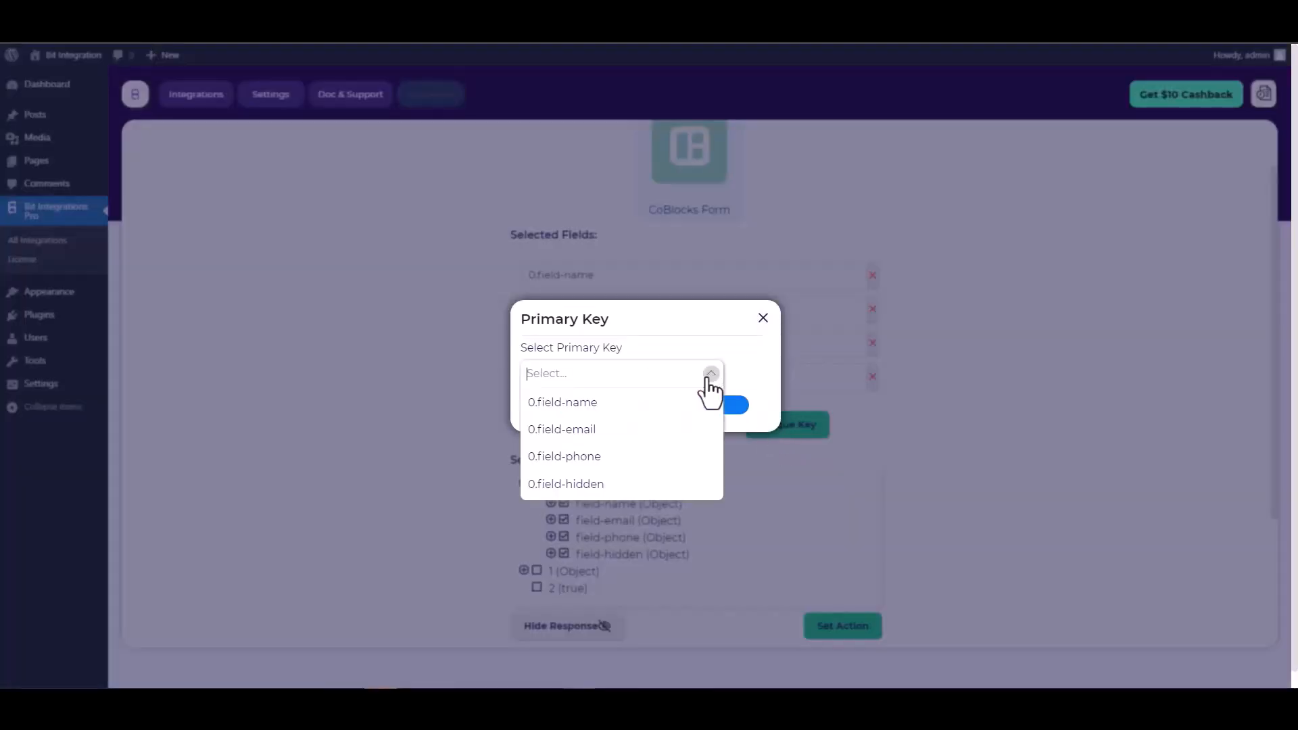
{"action": "left_click", "coordinate": [576, 484]}
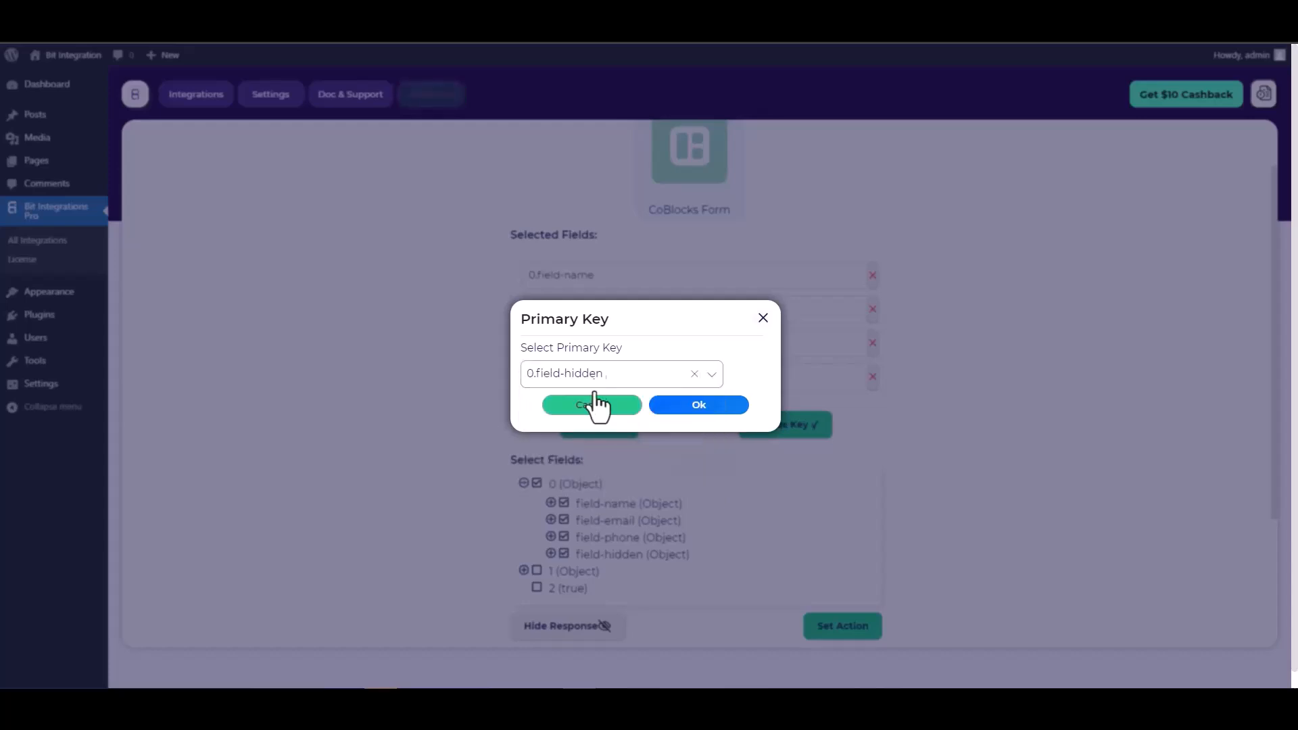
{"action": "left_click", "coordinate": [703, 414]}
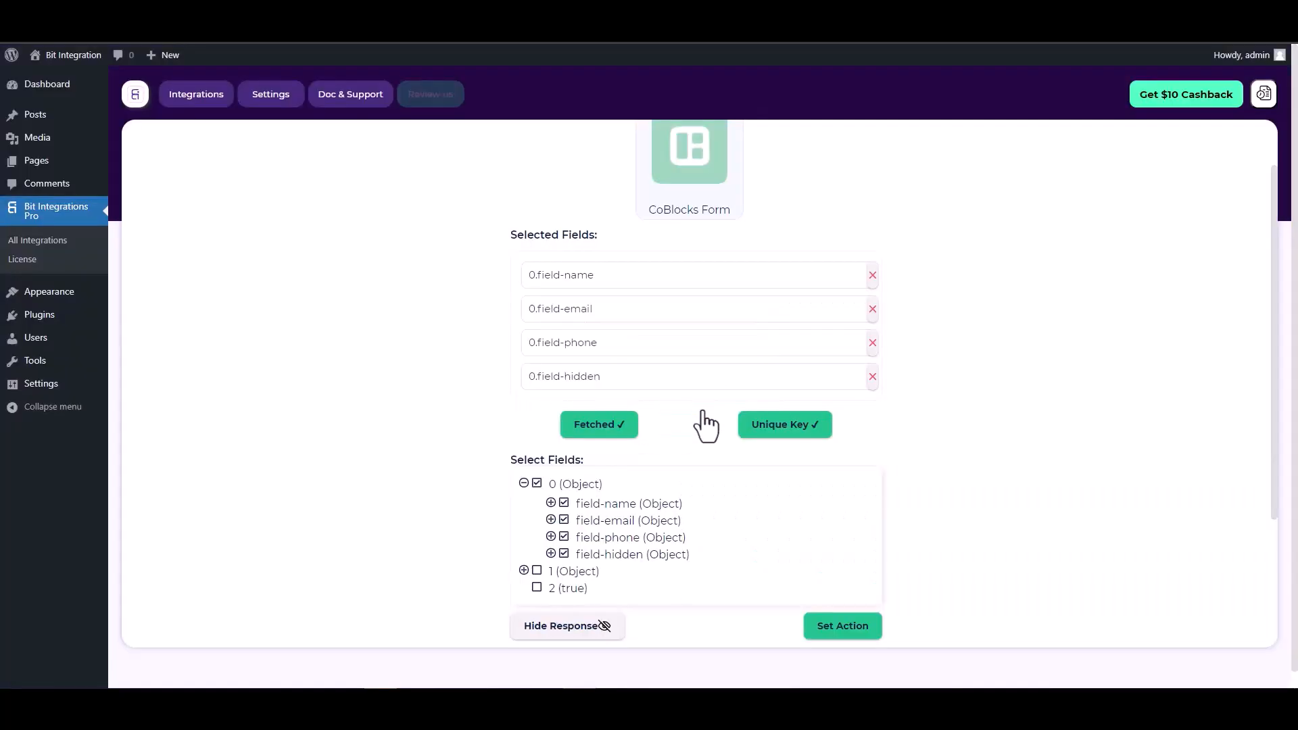
- Proceed to the action selection and choose AutomatorWP as the integration's action
{"action": "scroll", "coordinate": [707, 425], "scroll_direction": "down", "scroll_amount": 2}
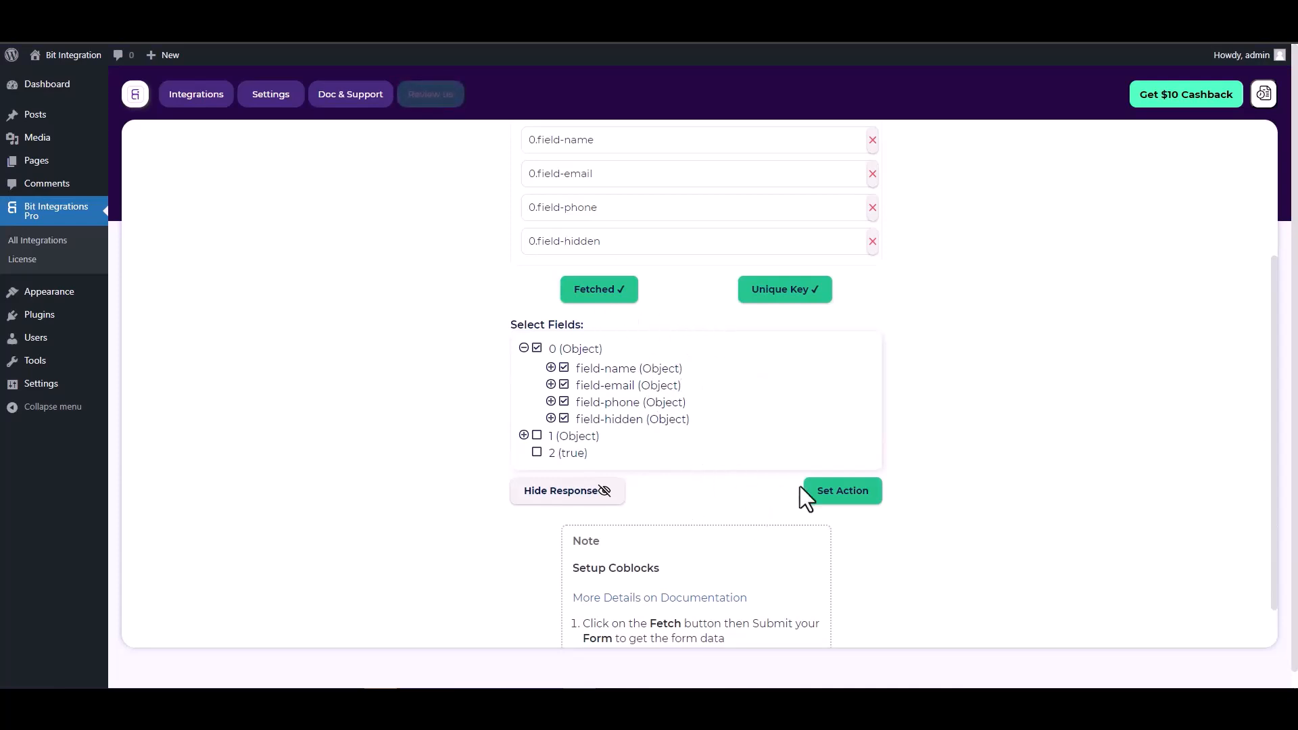
{"action": "left_click", "coordinate": [843, 498]}
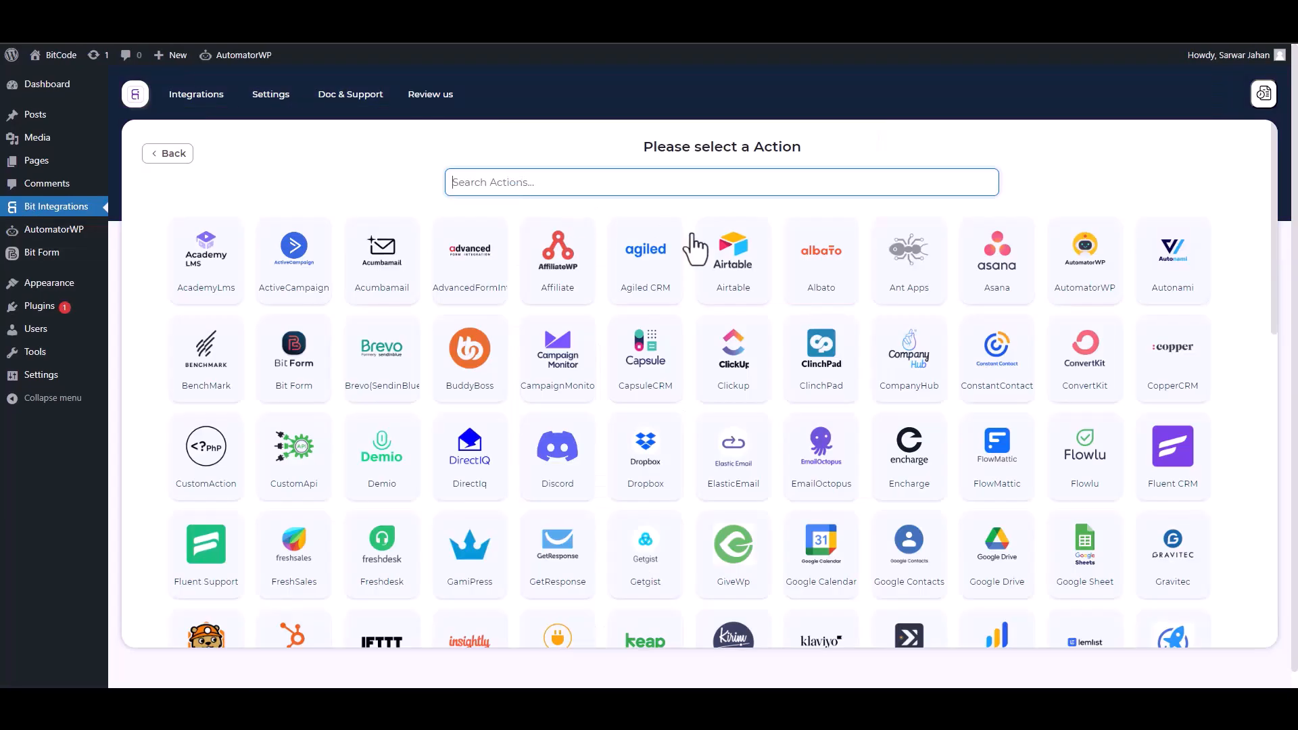
{"action": "left_click", "coordinate": [1095, 297]}
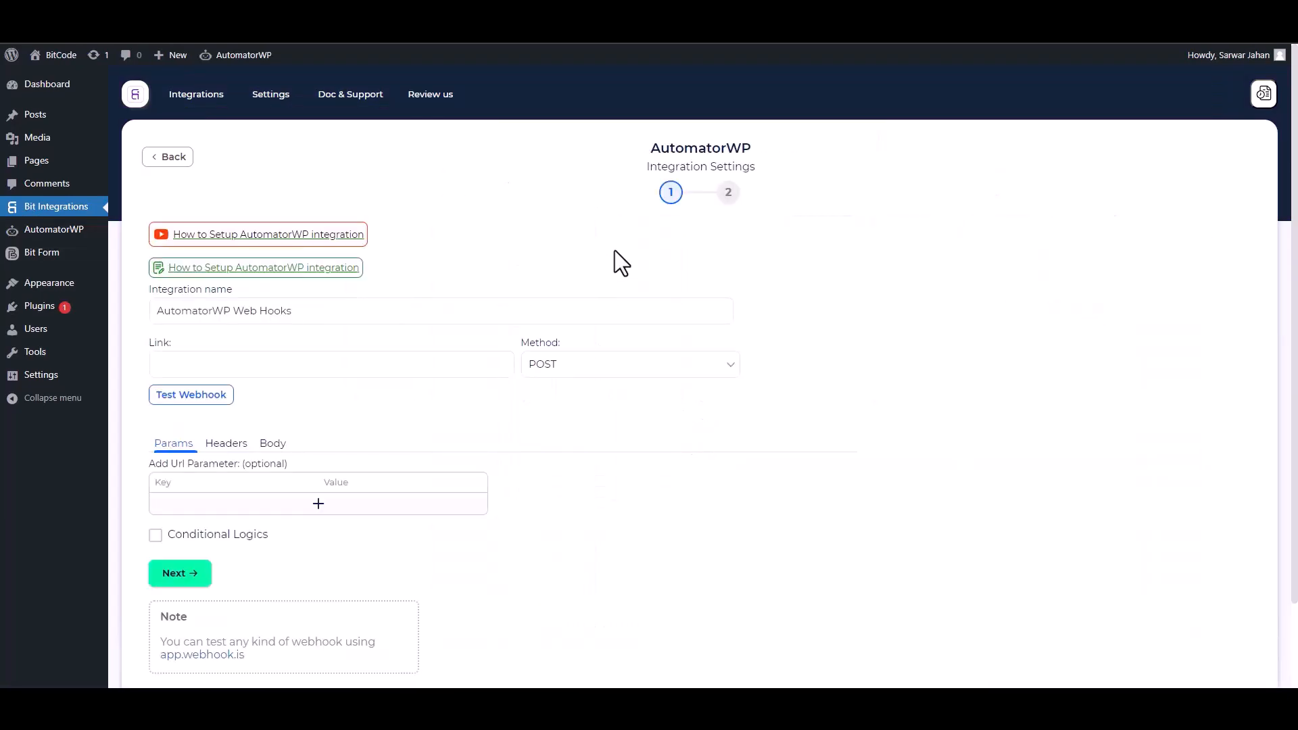
- Create a new Anonymous automation in AutomatorWP with the Webhooks trigger "Receive data from webhook"
{"action": "scroll", "coordinate": [676, 284], "scroll_direction": "down", "scroll_amount": 1}
{"action": "left_click", "coordinate": [441, 344]}
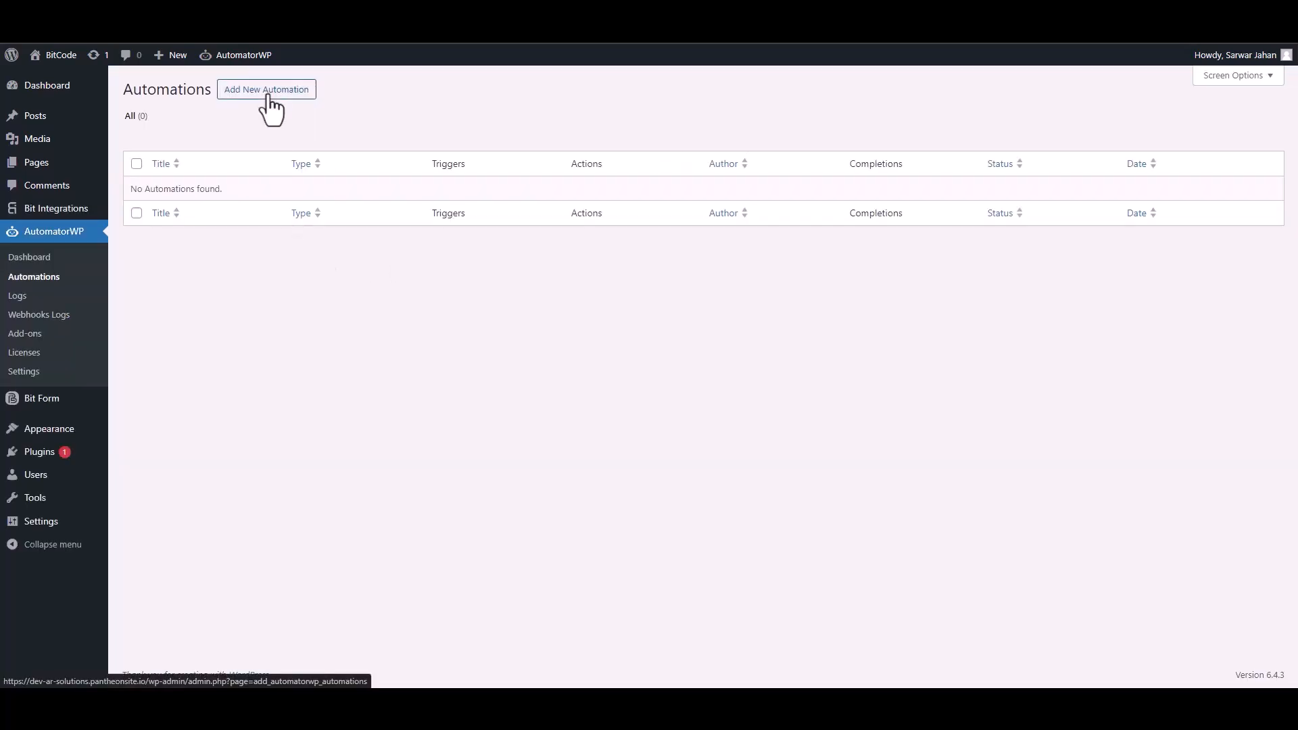
{"action": "left_click", "coordinate": [268, 102]}
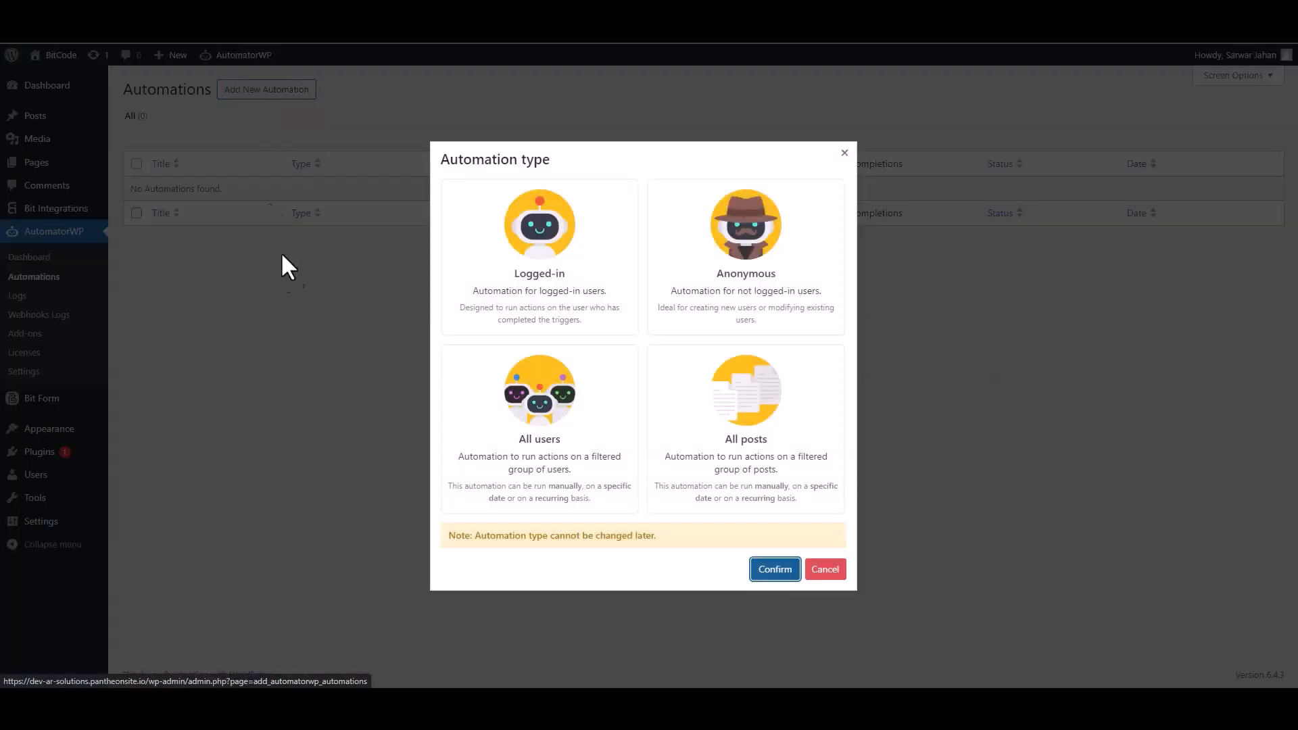
{"action": "left_click", "coordinate": [757, 302]}
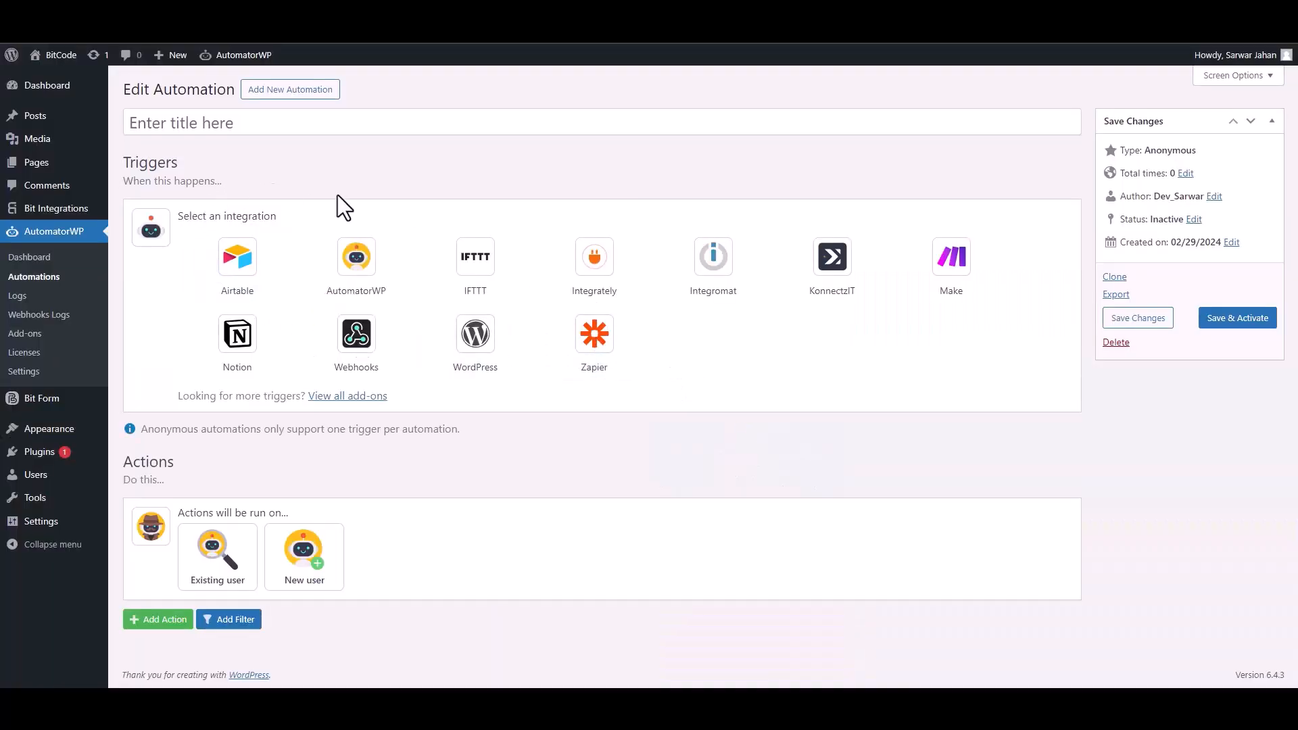
{"action": "left_click", "coordinate": [364, 348]}
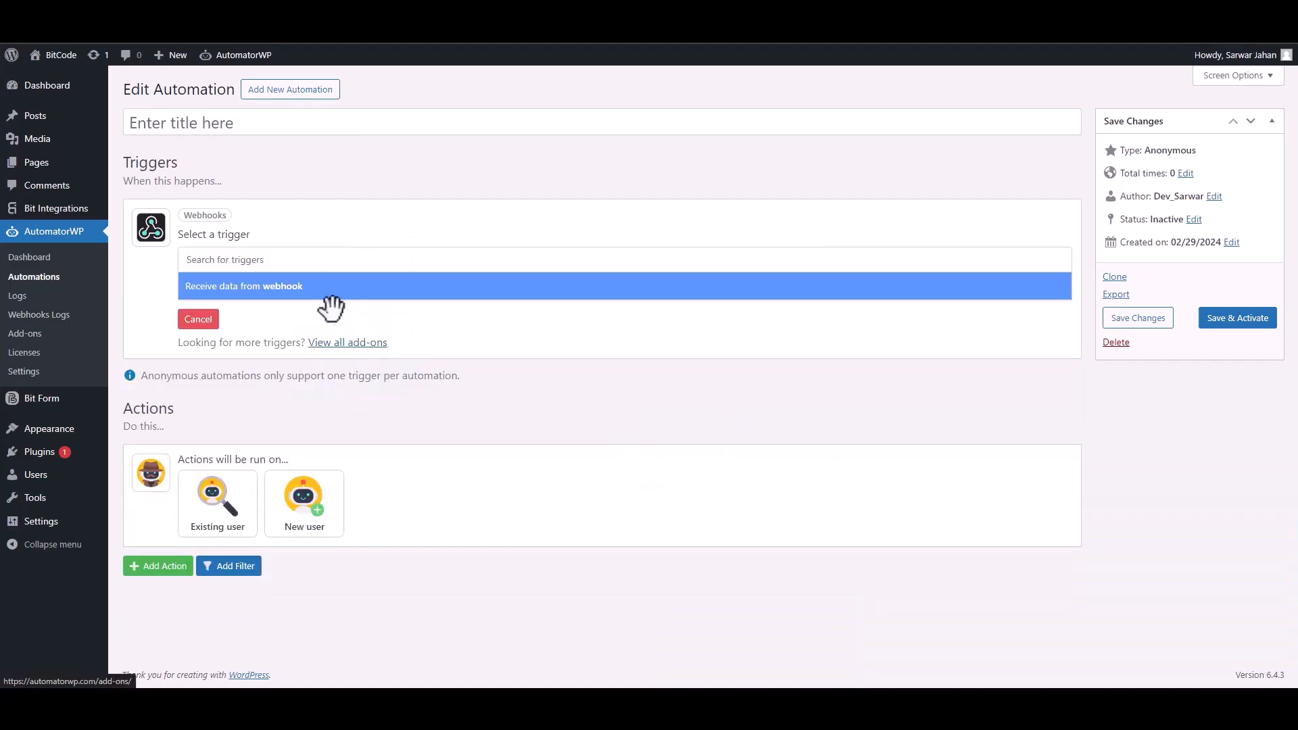
{"action": "left_click", "coordinate": [247, 292]}
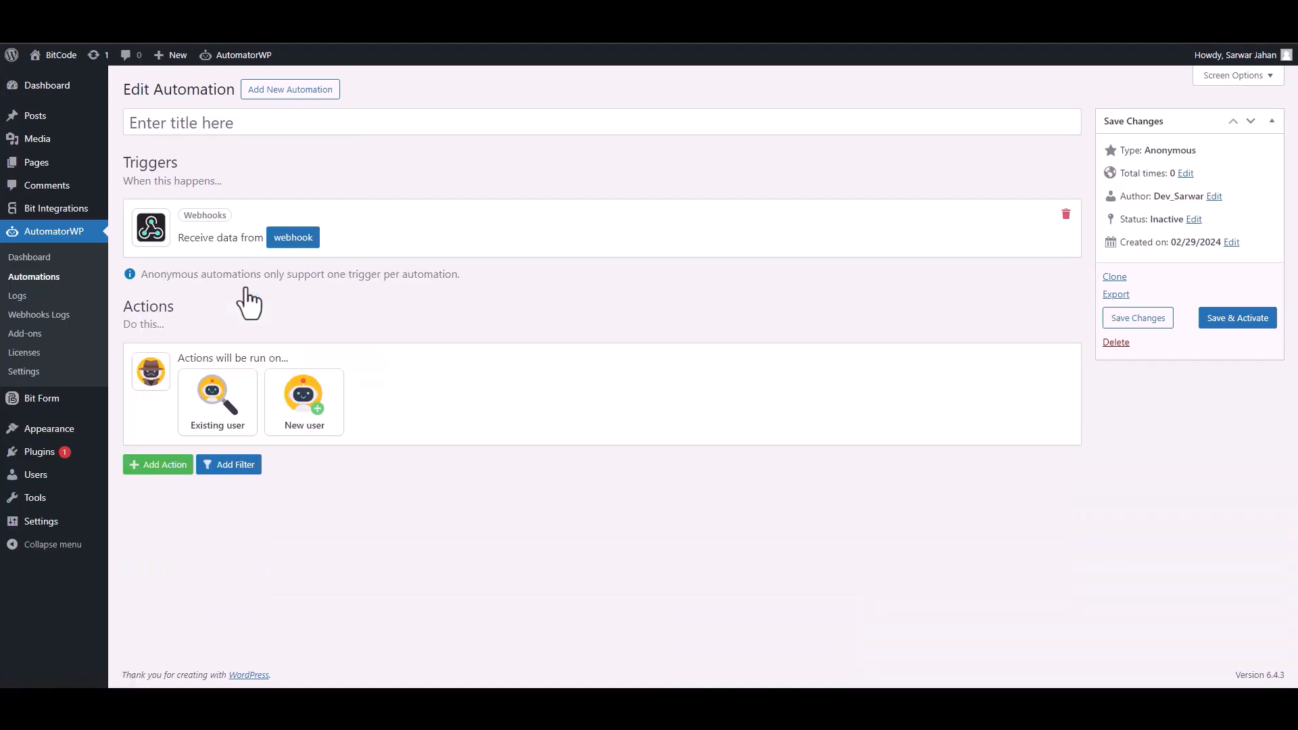
- Copy the webhook URL from the trigger's webhook settings and start getting samples
{"action": "left_click", "coordinate": [292, 252]}
{"action": "left_click", "coordinate": [288, 298]}
{"action": "key", "text": "ctrl+c"}
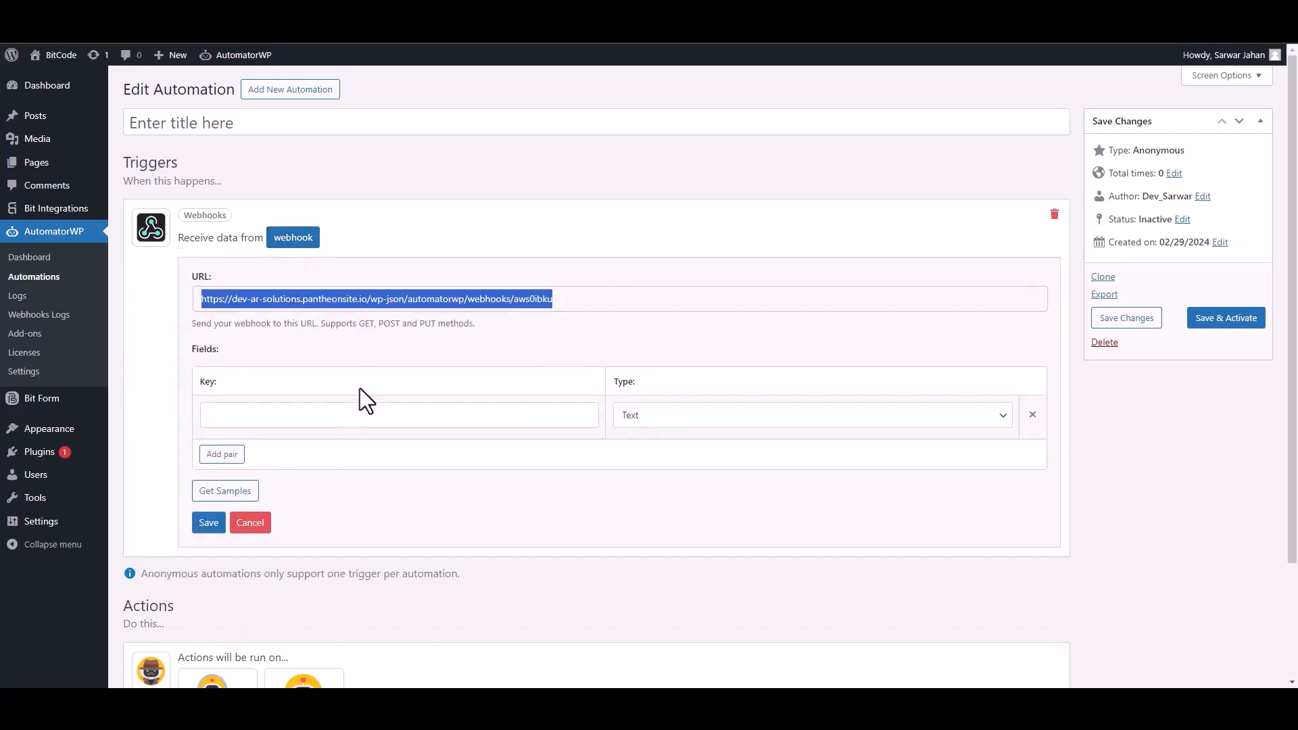
{"action": "left_click", "coordinate": [221, 494]}
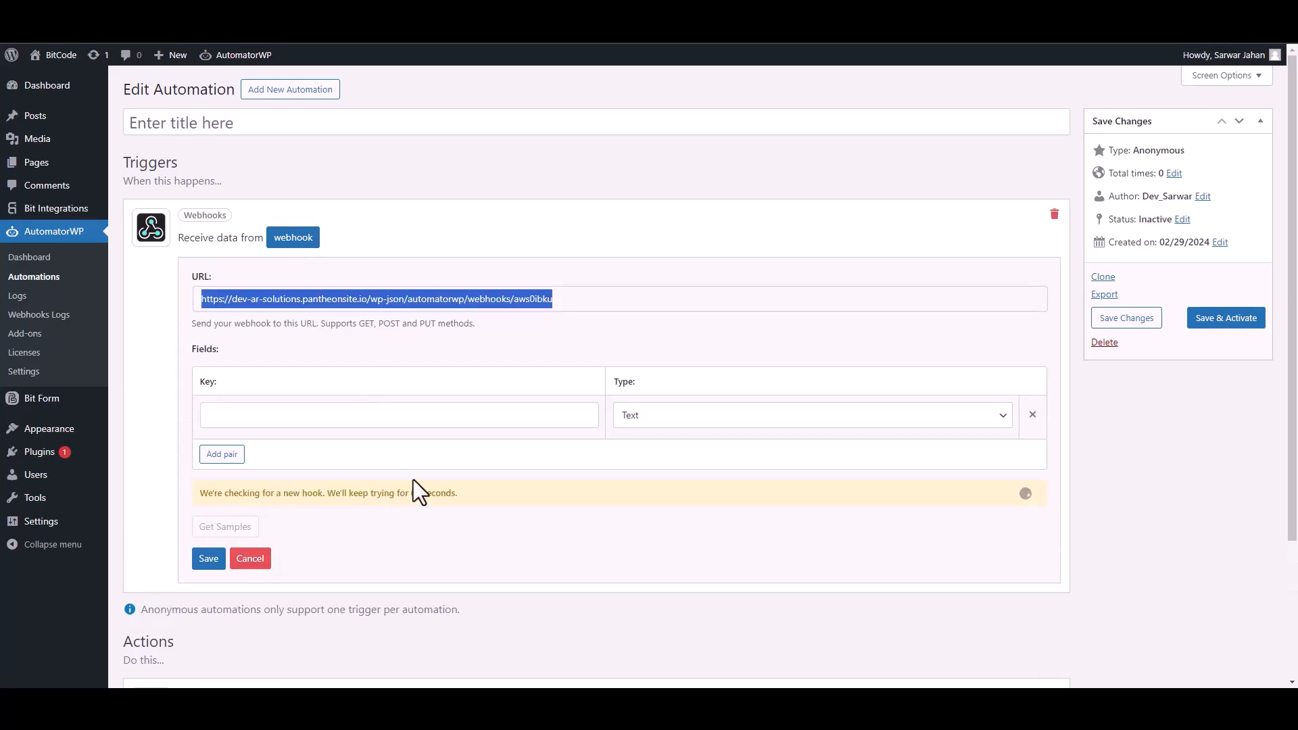
- Return to the AutomatorWP integration settings in Bit Integrations and paste the copied webhook URL as the link
{"action": "left_click", "coordinate": [234, 17]}
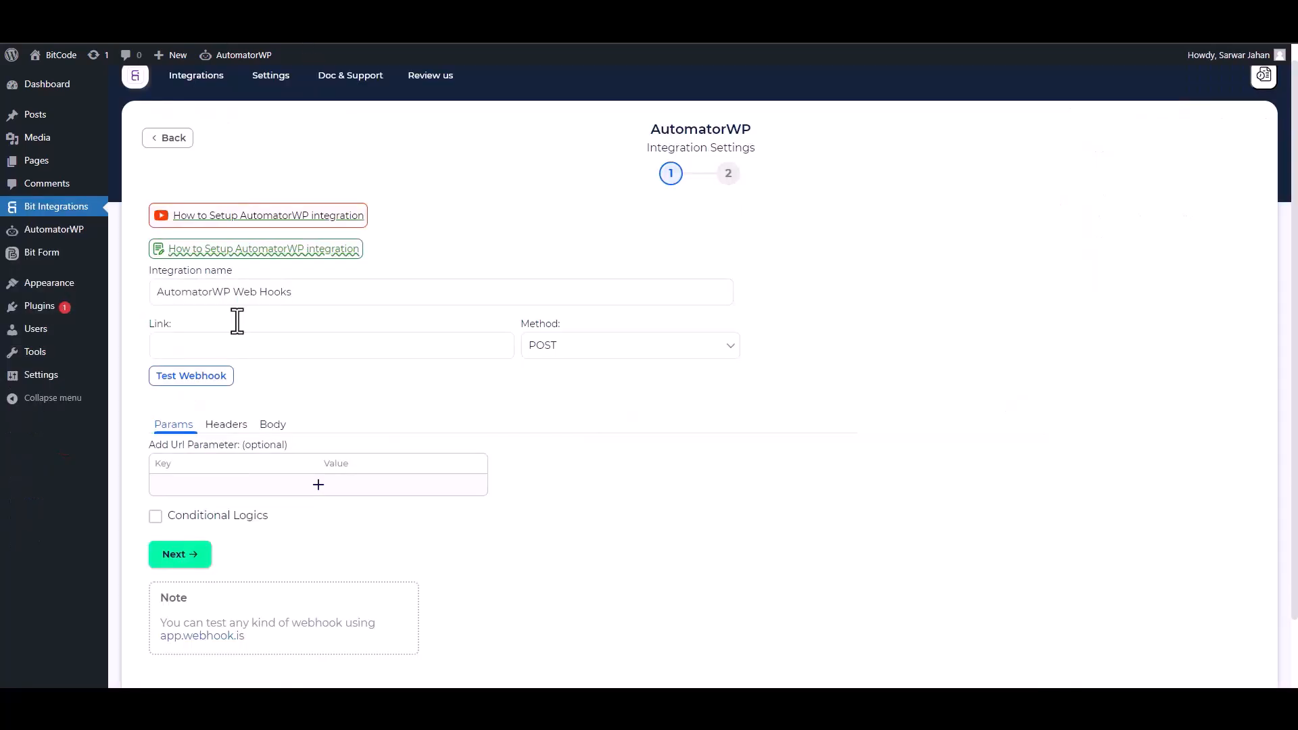
{"action": "left_click", "coordinate": [236, 344]}
{"action": "key", "text": "ctrl+v"}
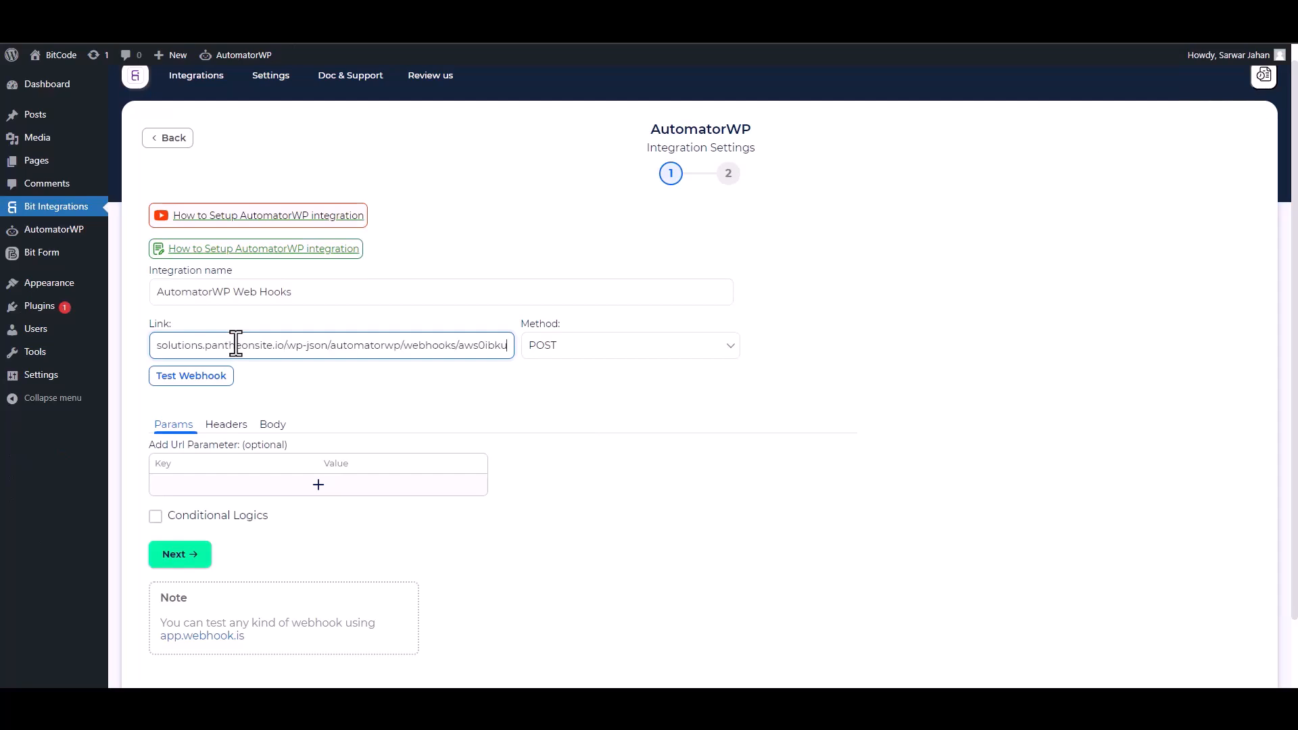
- Configure the webhook body to send all data with the application/json content type
{"action": "left_click", "coordinate": [274, 430]}
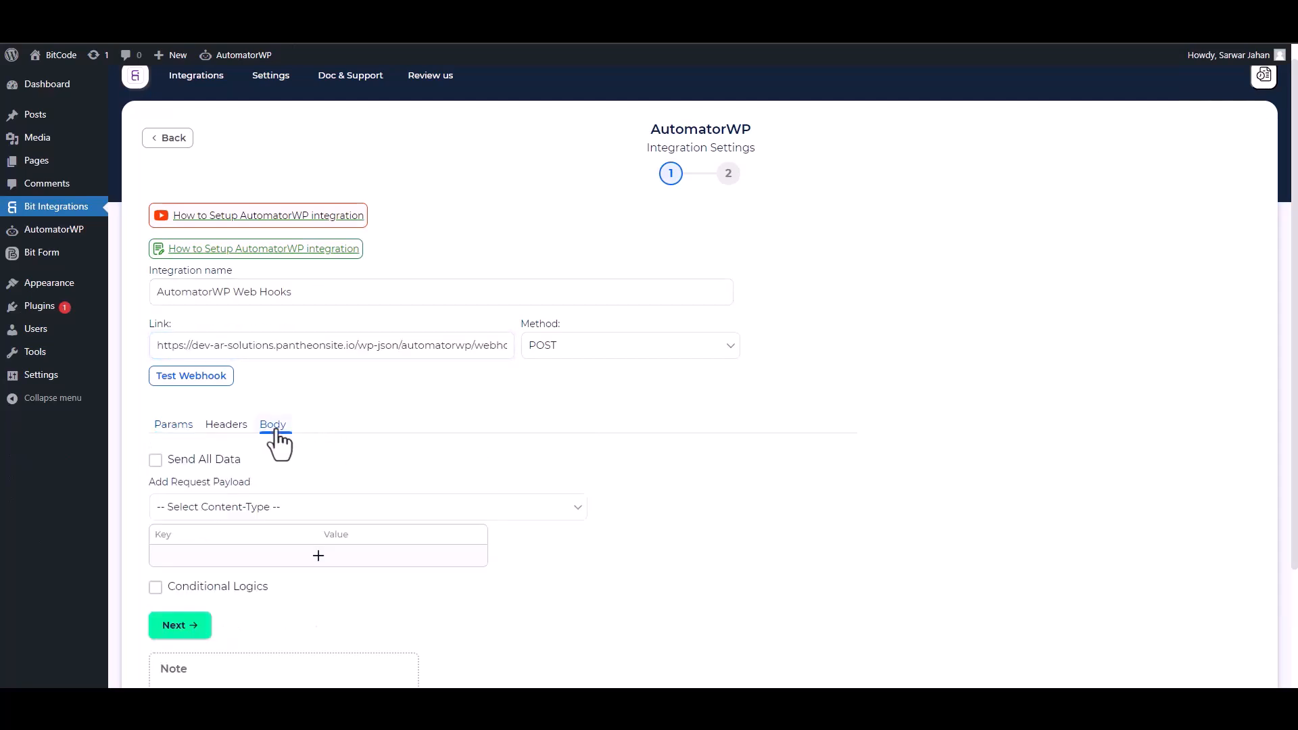
{"action": "left_click", "coordinate": [162, 460]}
{"action": "left_click", "coordinate": [338, 508]}
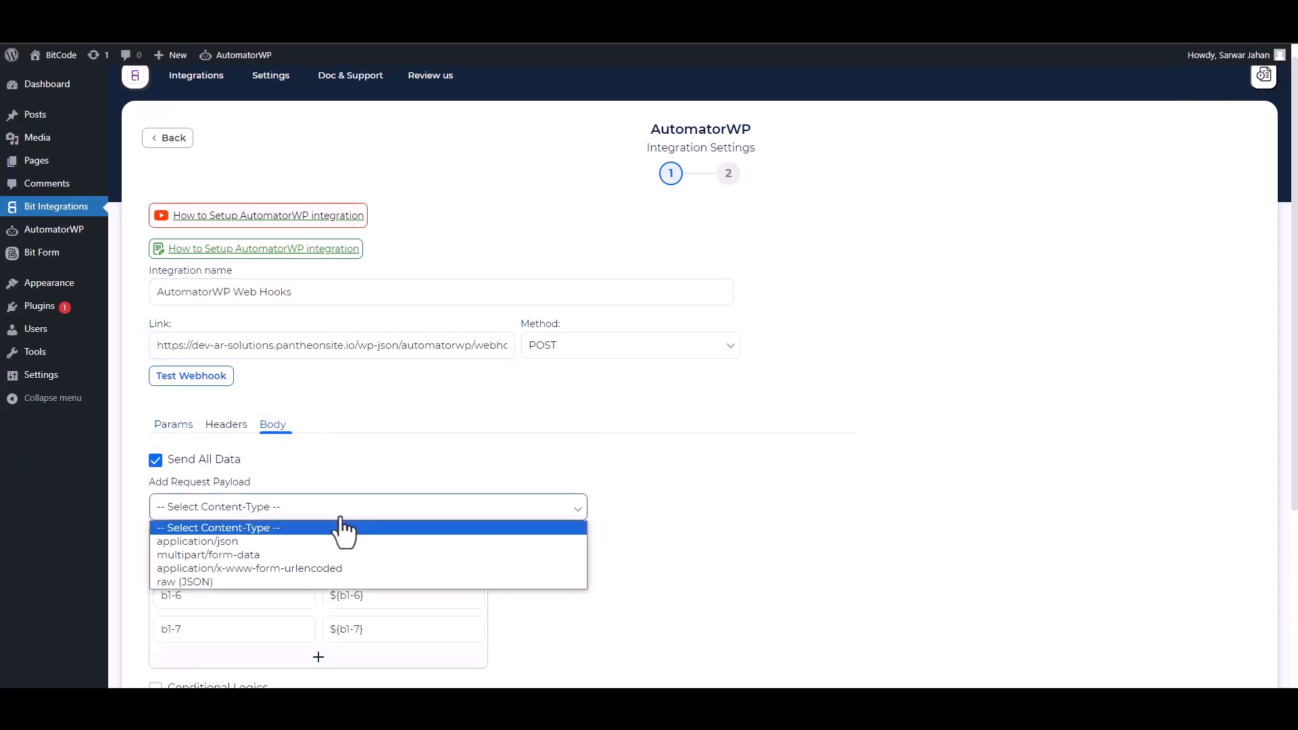
{"action": "left_click", "coordinate": [247, 544]}
- Rename payload key b1-4 to Email and b1-7 to Name, and delete the pair holding the ${b1-6} value
{"action": "scroll", "coordinate": [1249, 382], "scroll_direction": "down", "scroll_amount": 2}
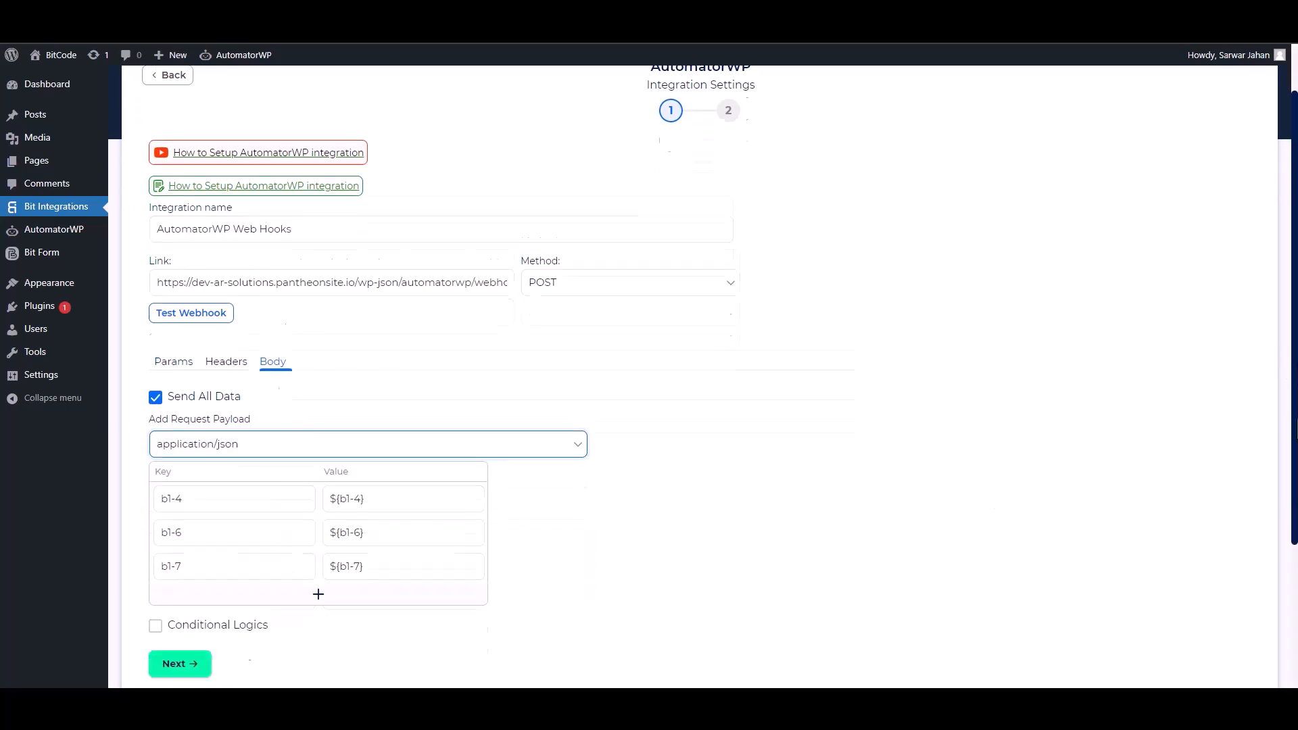
{"action": "triple_click", "coordinate": [252, 448]}
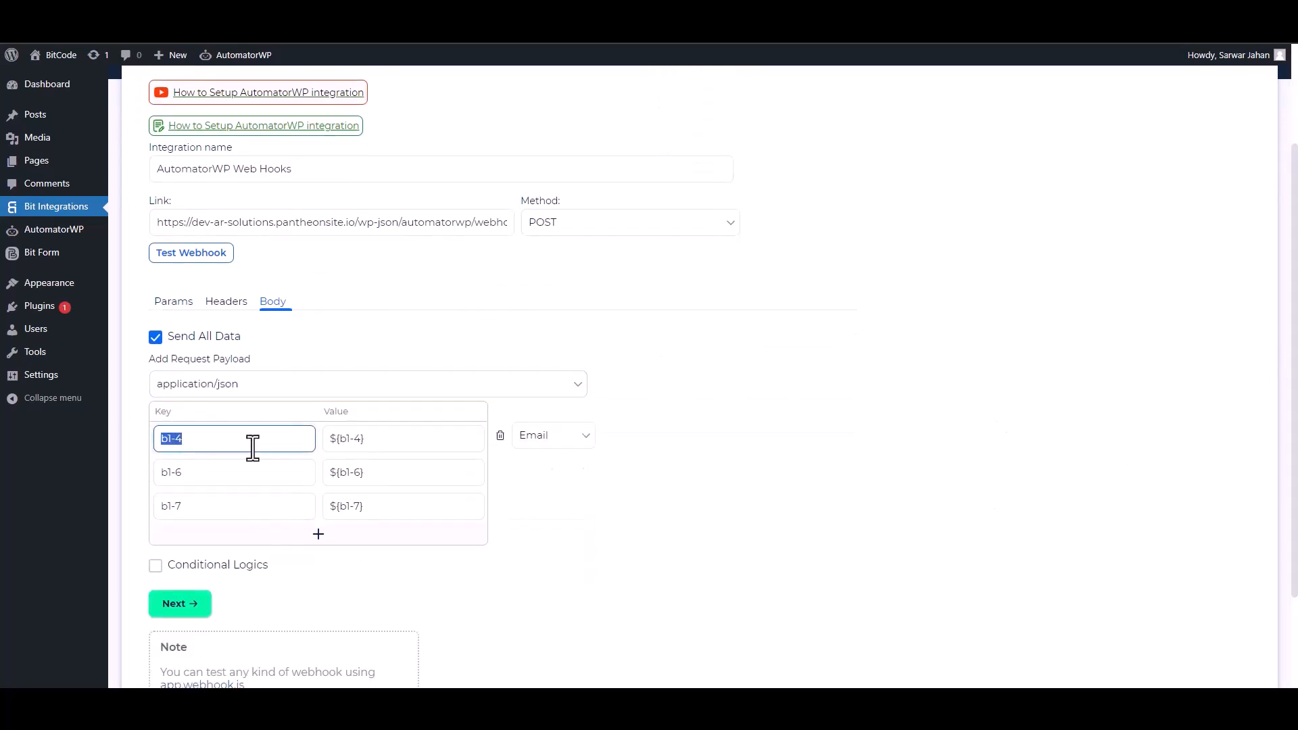
{"action": "type", "text": "Email"}
{"action": "triple_click", "coordinate": [253, 472]}
{"action": "type", "text": "Phone"}
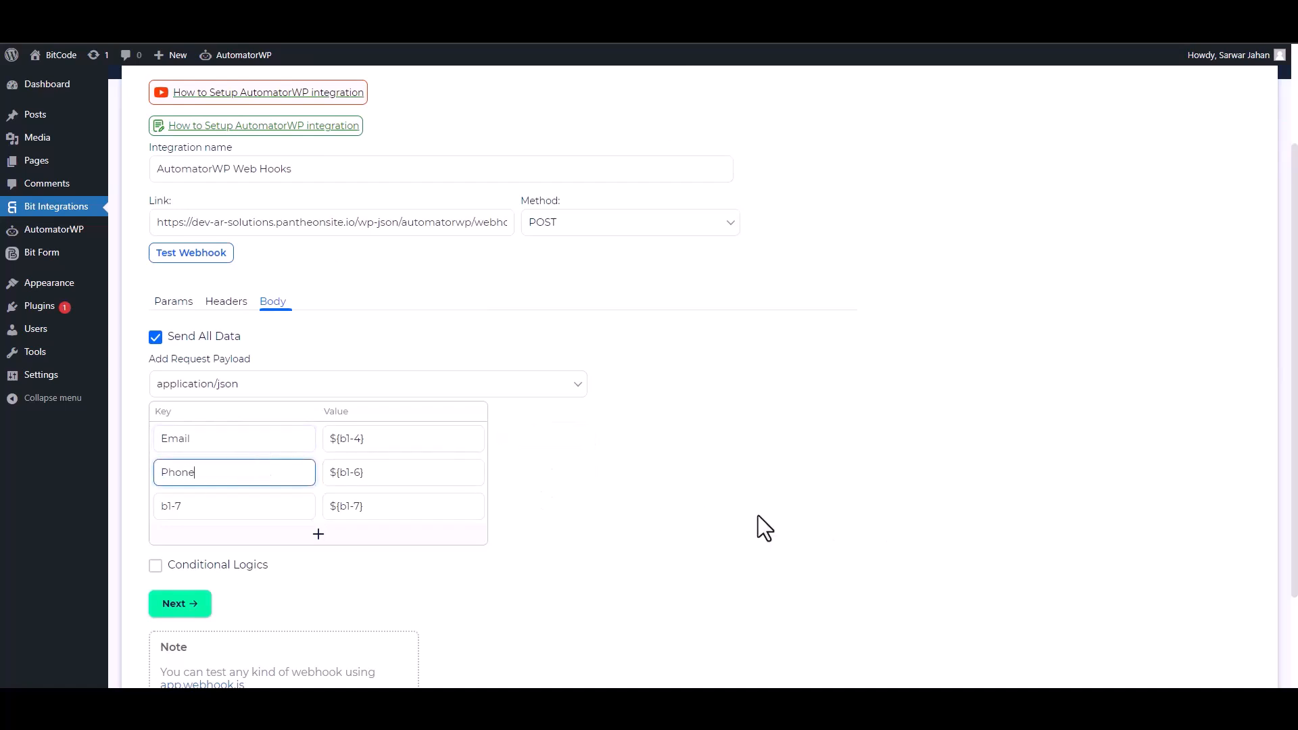
{"action": "left_click", "coordinate": [500, 471]}
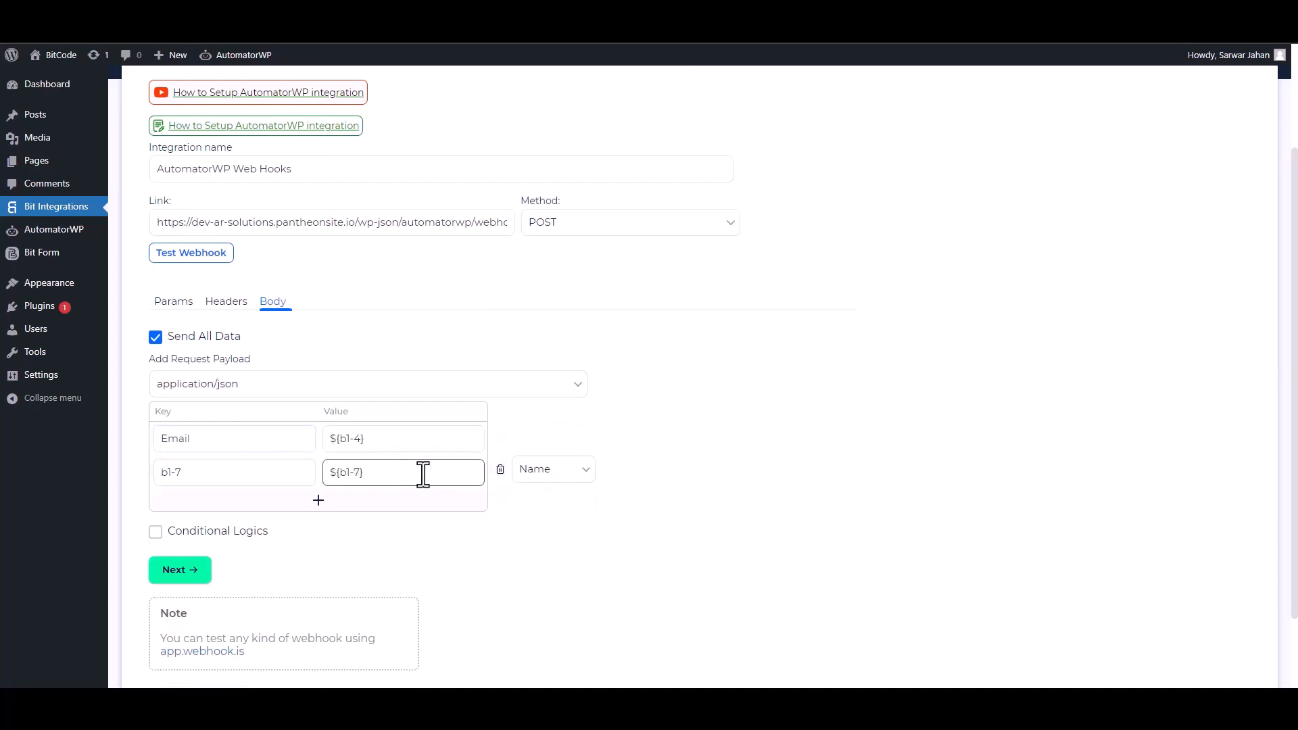
{"action": "triple_click", "coordinate": [251, 472]}
{"action": "type", "text": "Name"}
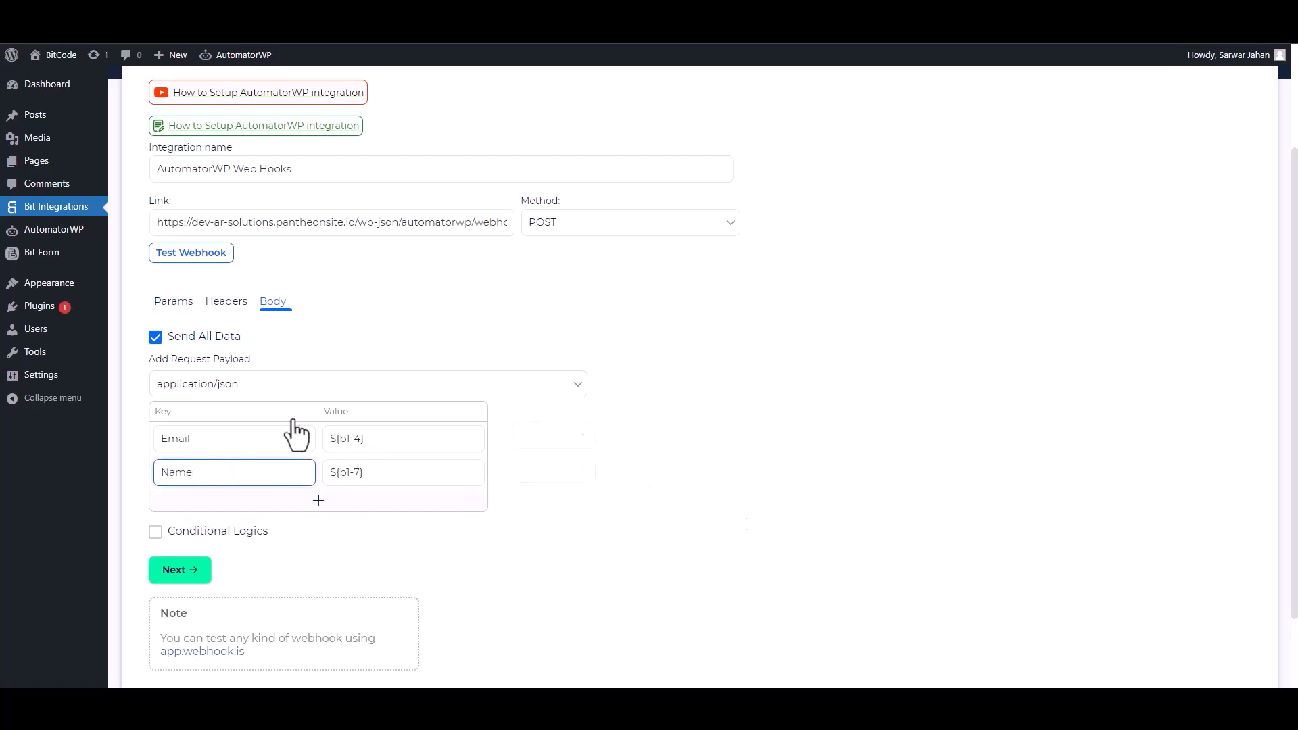
- Enable Conditional Logics for the AutomatorWP integration
{"action": "scroll", "coordinate": [318, 456], "scroll_direction": "down", "scroll_amount": 2}
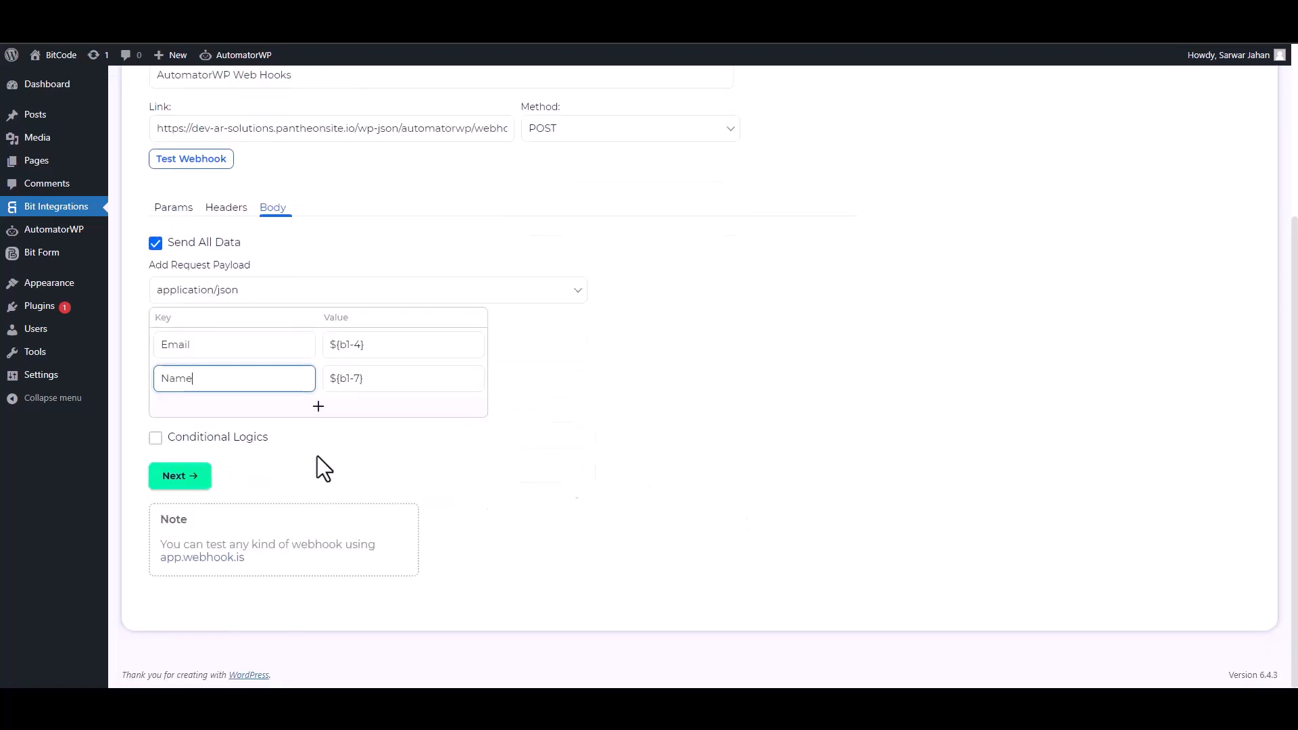
{"action": "left_click", "coordinate": [156, 438]}
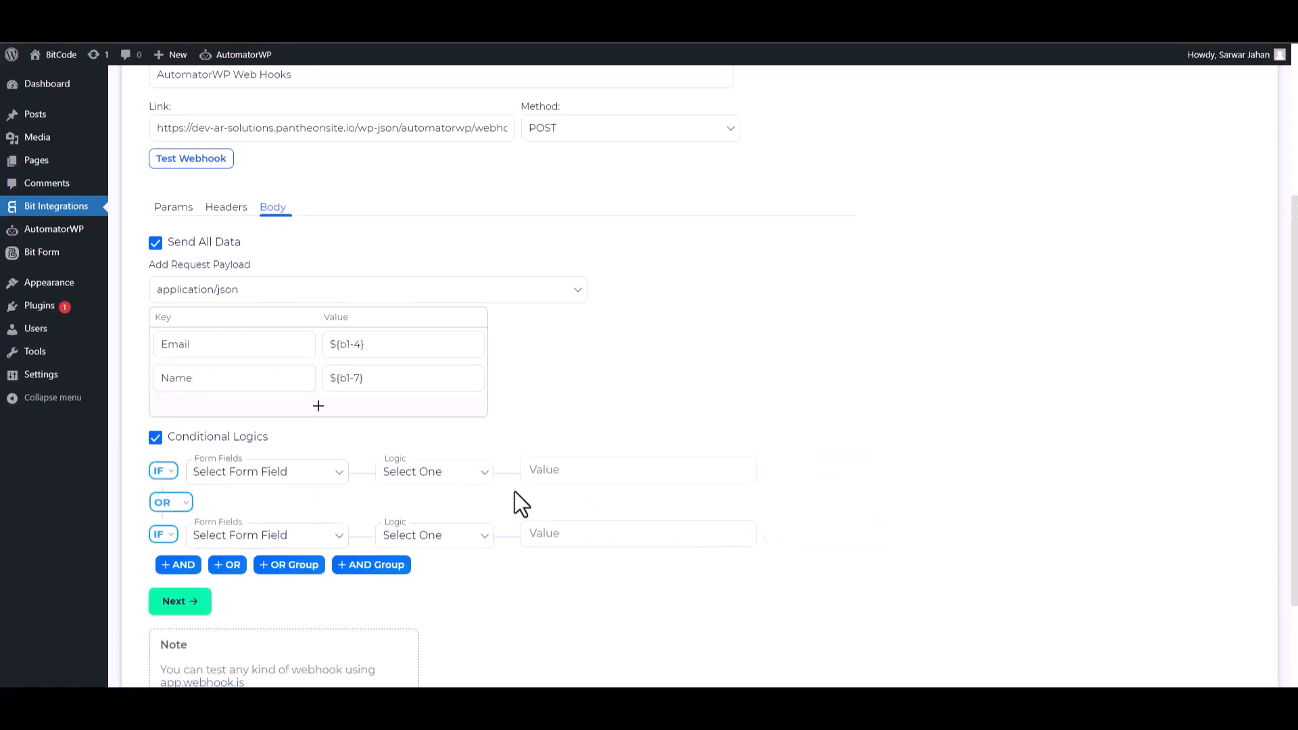
- Turn off Conditional Logics for the AutomatorWP integration and test the webhook
{"action": "left_click", "coordinate": [156, 437]}
{"action": "left_click", "coordinate": [188, 238]}
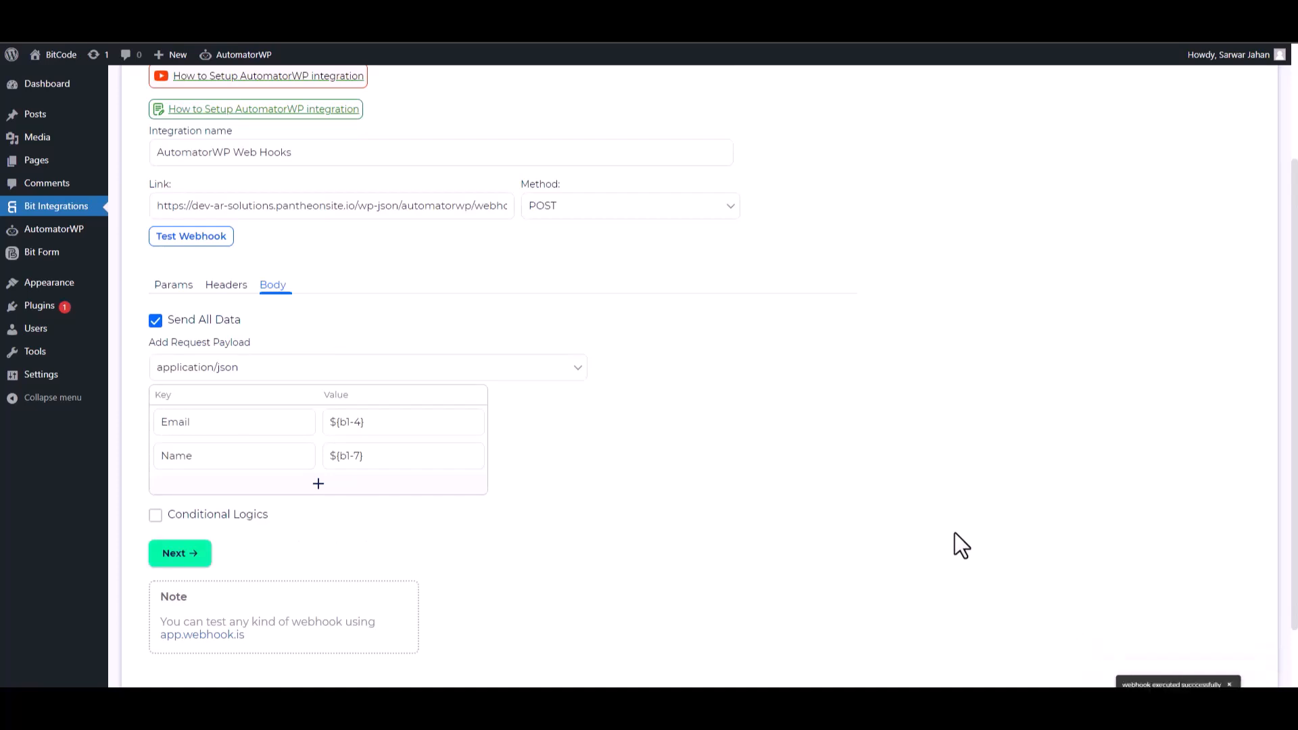
- Proceed past the AutomatorWP webhook settings and finish the integration setup
{"action": "left_click", "coordinate": [193, 555]}
{"action": "left_click", "coordinate": [689, 288]}
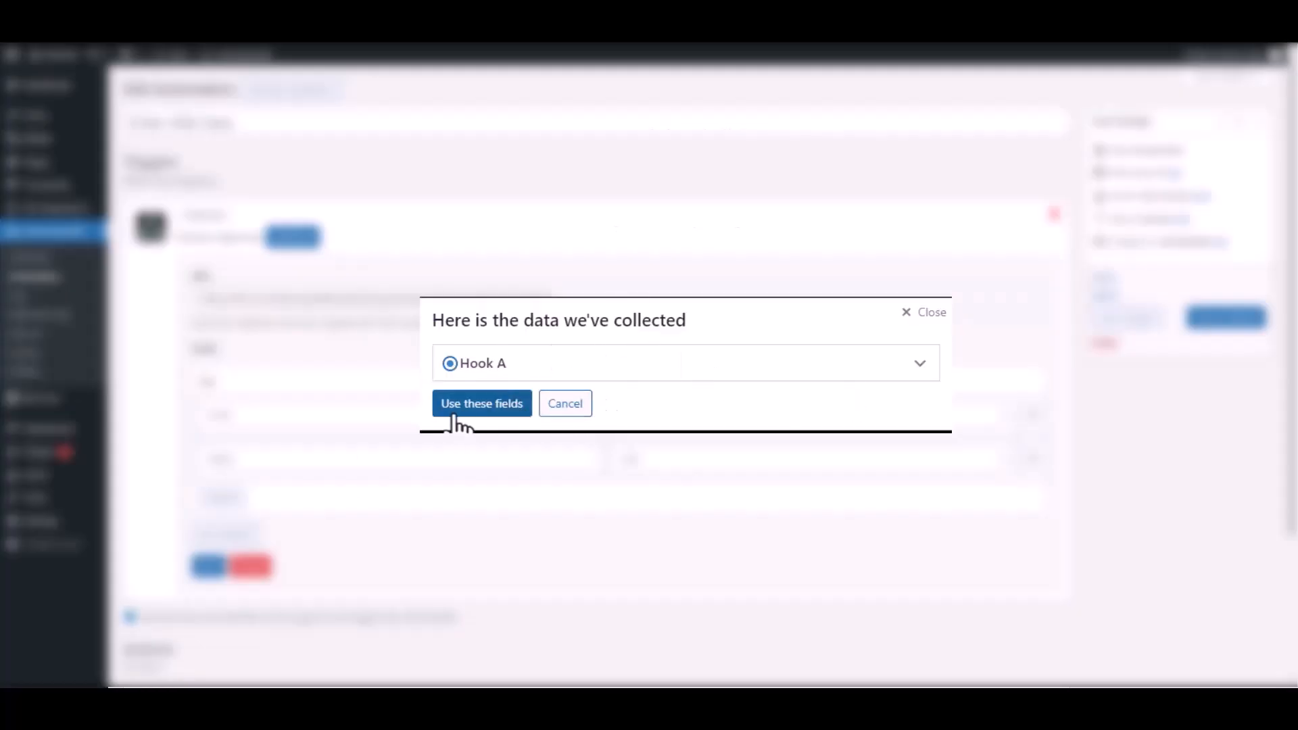
- In the AutomatorWP automation, check the collected Hook A sample and save the webhook trigger with Email and Name as Text fields
{"action": "left_click", "coordinate": [919, 364]}
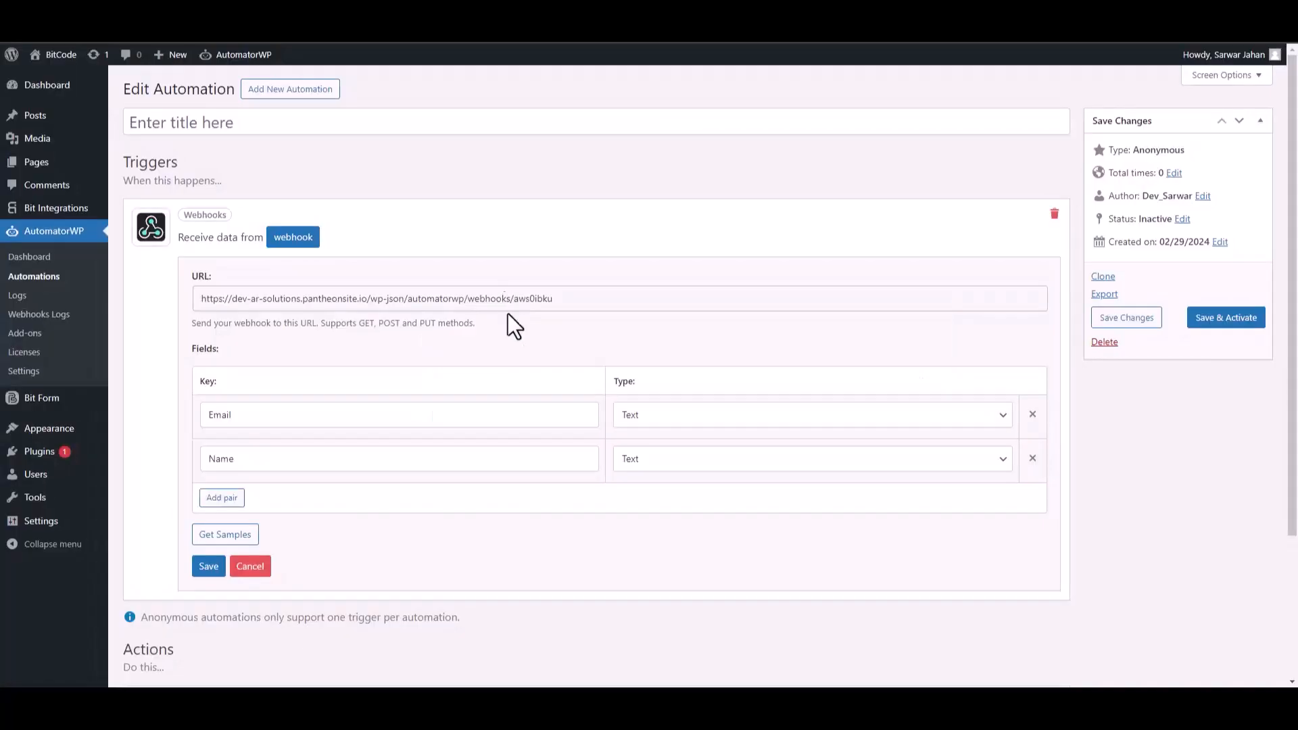
{"action": "left_click", "coordinate": [209, 568]}
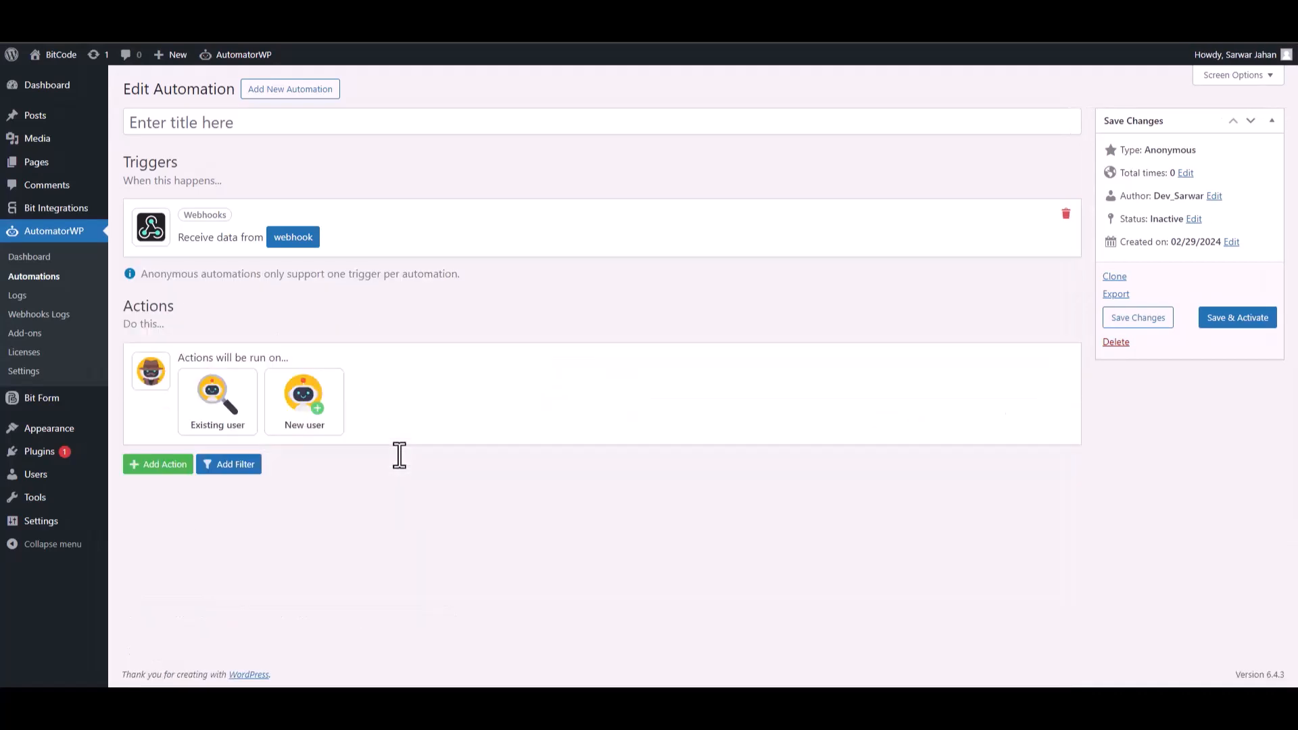
- Set the automation's actions to run on a new user
{"action": "left_click_drag", "start_coordinate": [210, 356], "coordinate": [278, 356]}
{"action": "left_click", "coordinate": [308, 425]}
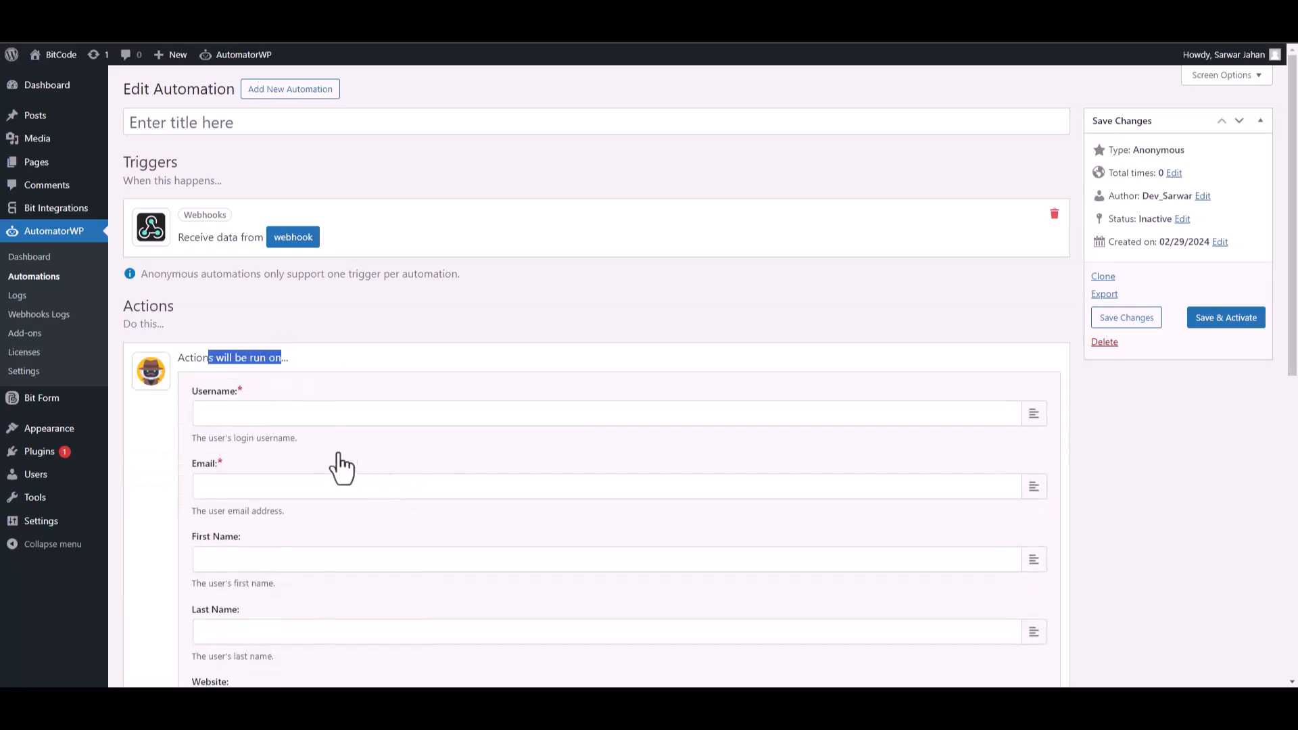
{"action": "left_click", "coordinate": [366, 371]}
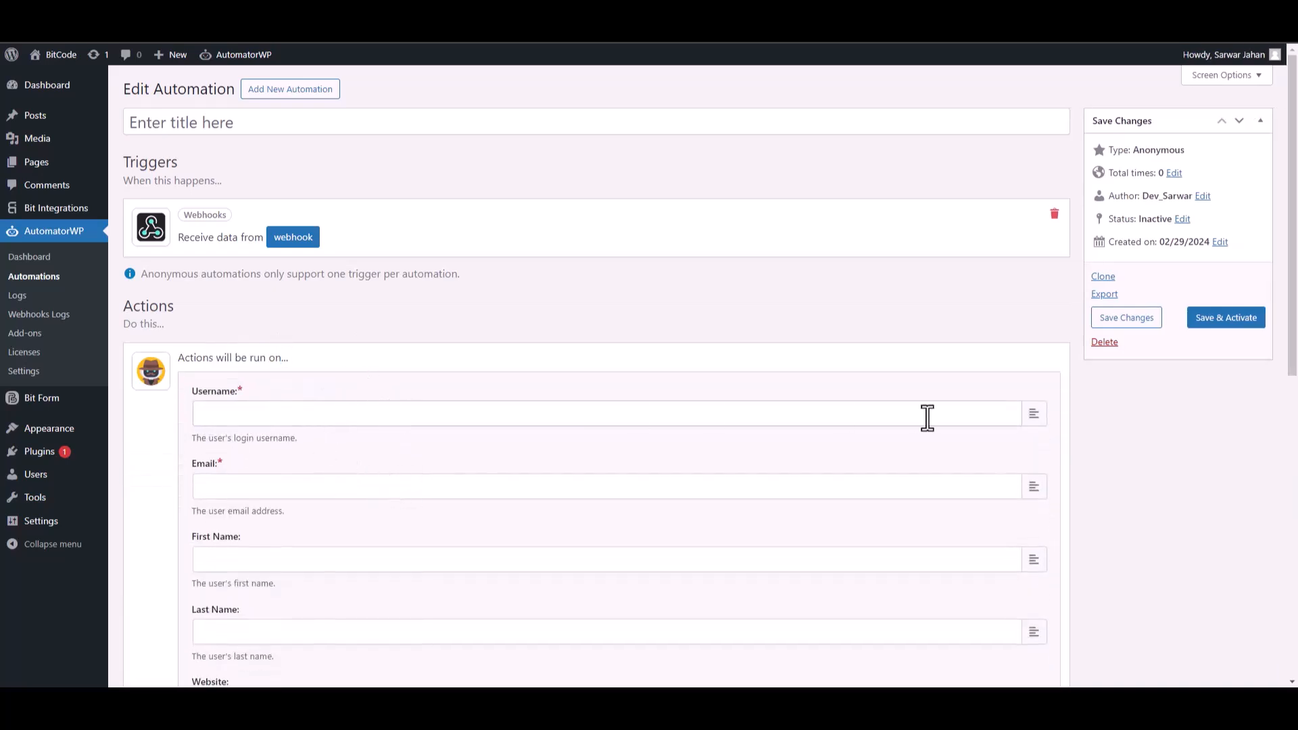
- Map the new user's Username to the webhook's Name field and Email to the webhook's Email field
{"action": "left_click", "coordinate": [1033, 414]}
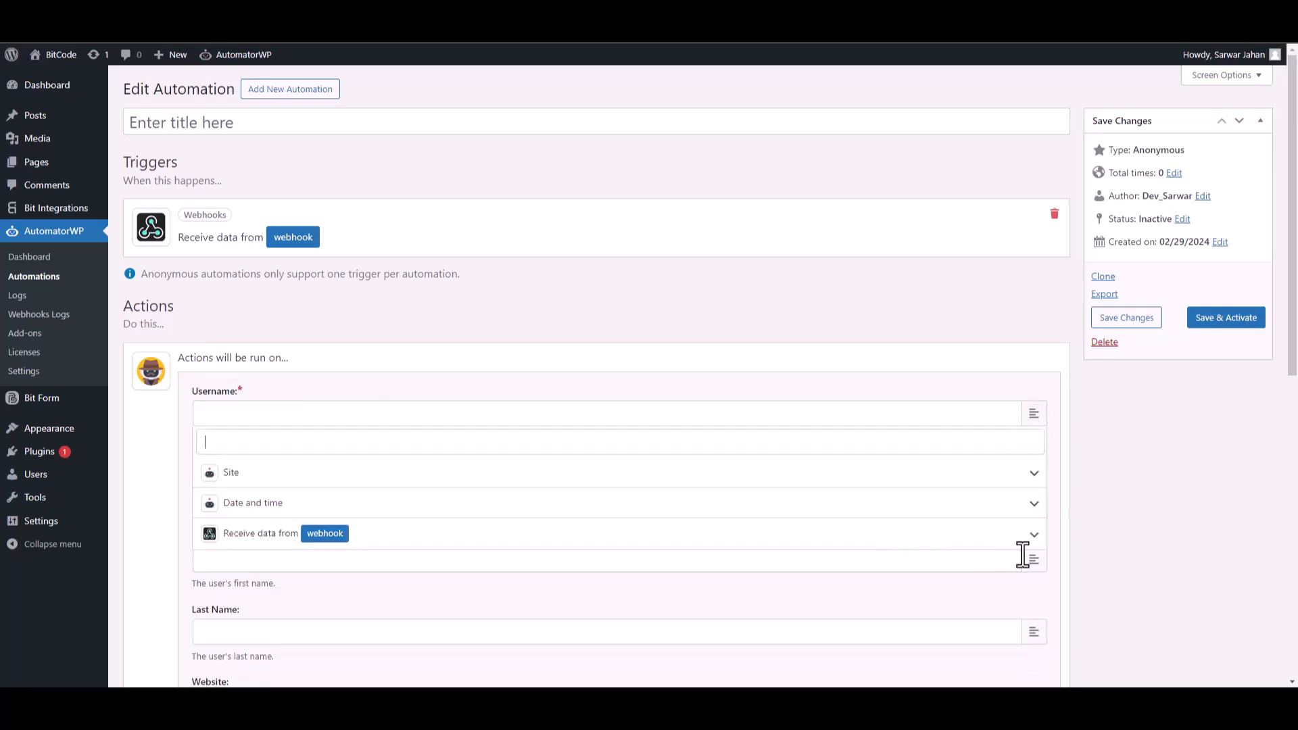
{"action": "left_click", "coordinate": [1034, 535]}
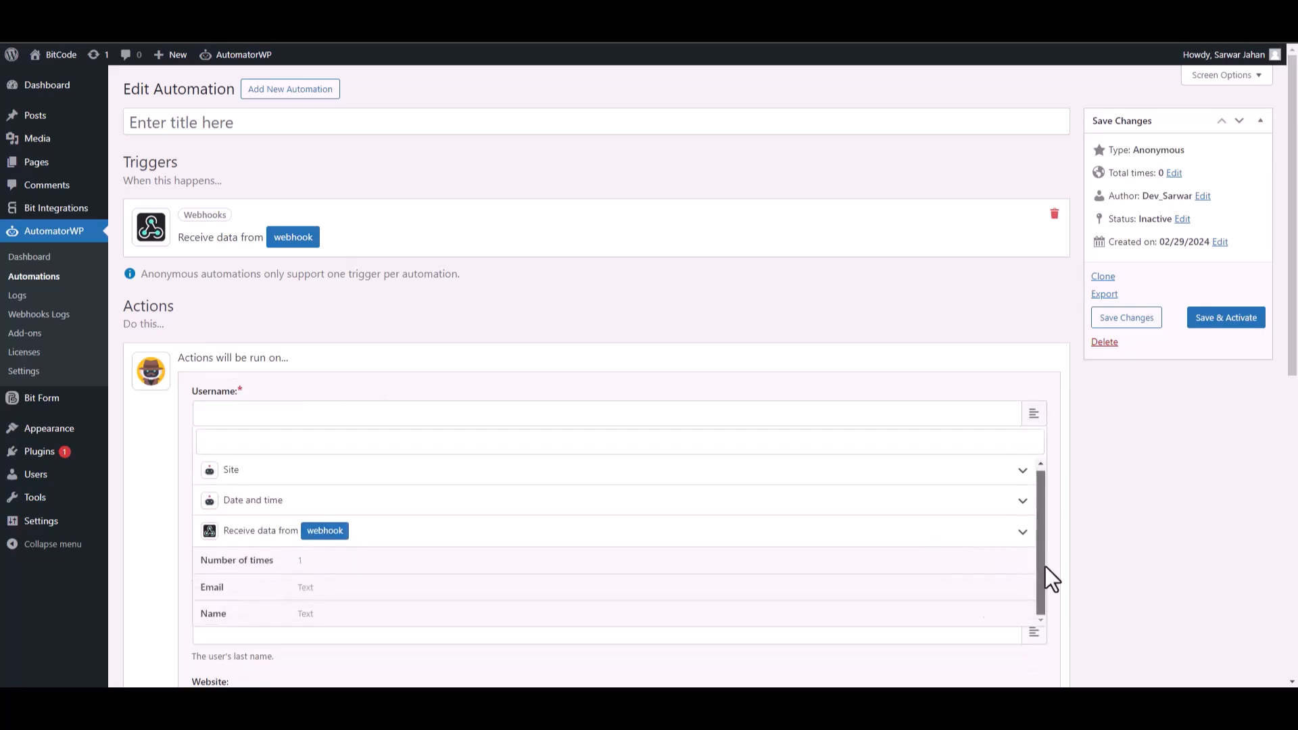
{"action": "left_click", "coordinate": [249, 613]}
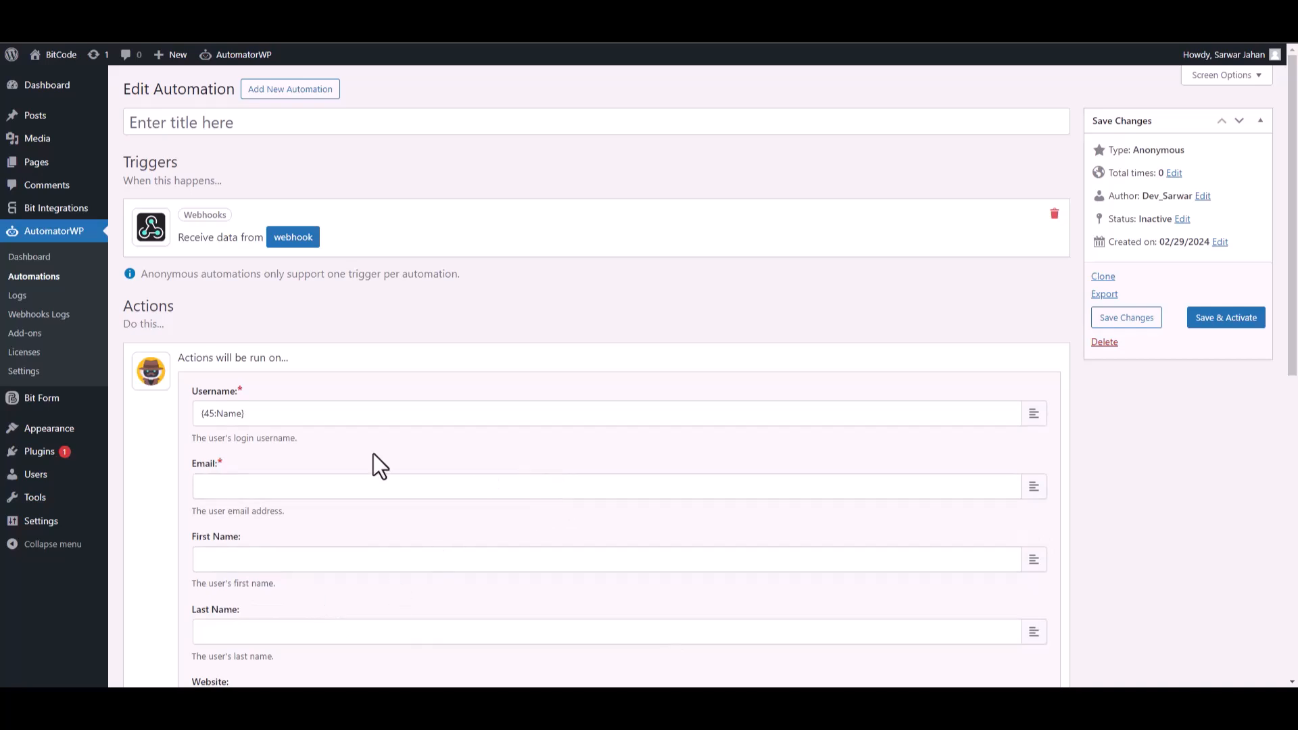
{"action": "left_click", "coordinate": [1032, 489]}
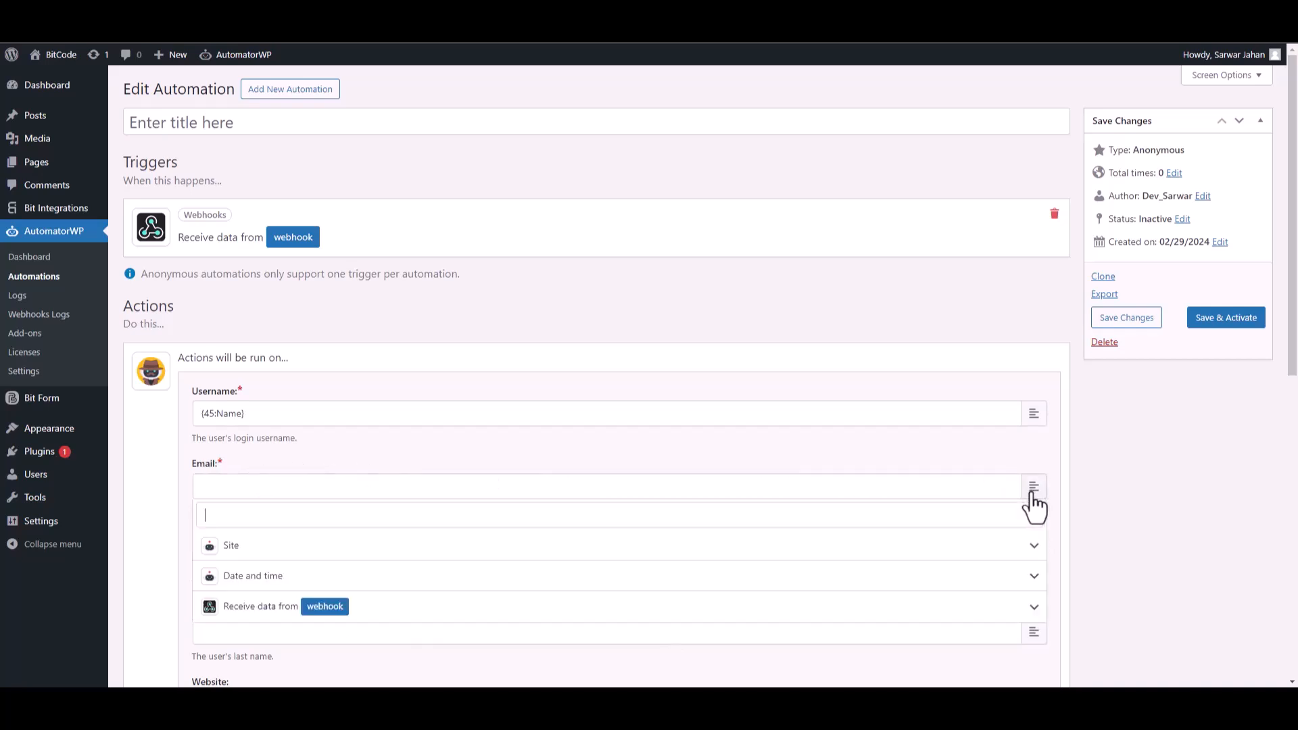
{"action": "left_click", "coordinate": [1034, 606]}
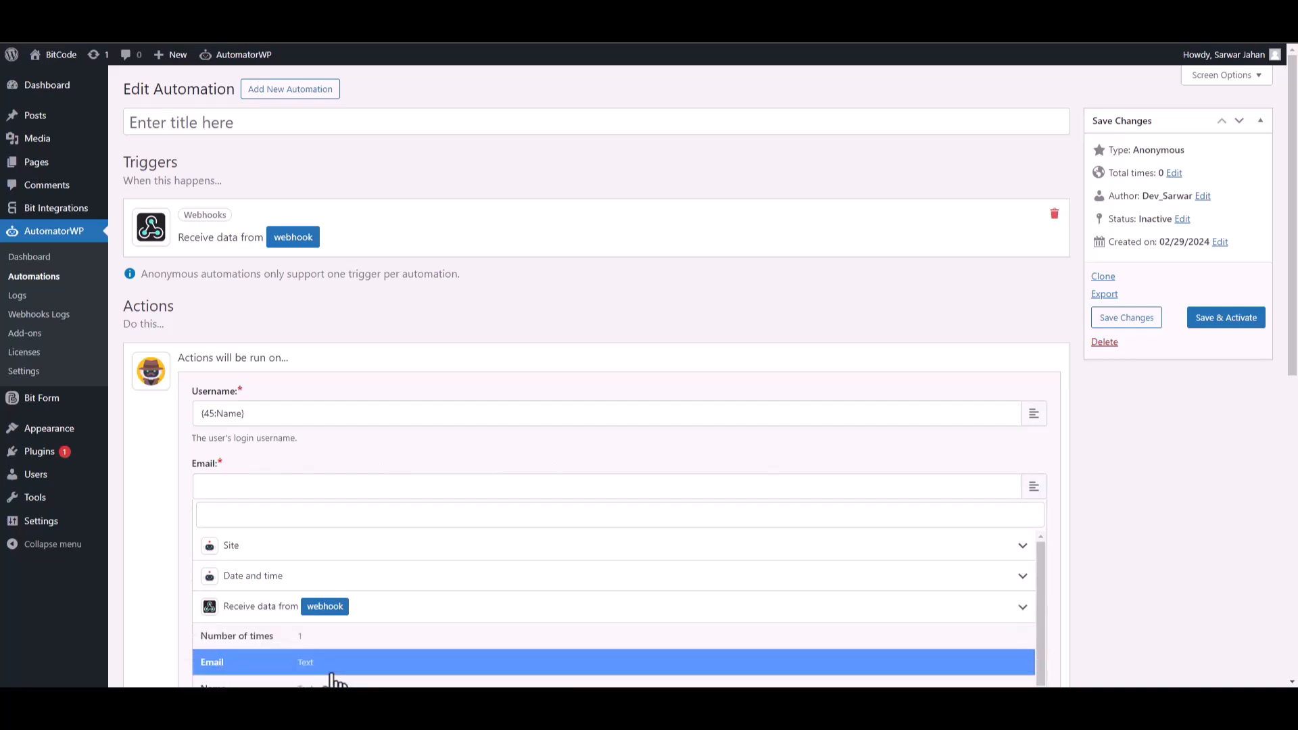
{"action": "left_click", "coordinate": [330, 673]}
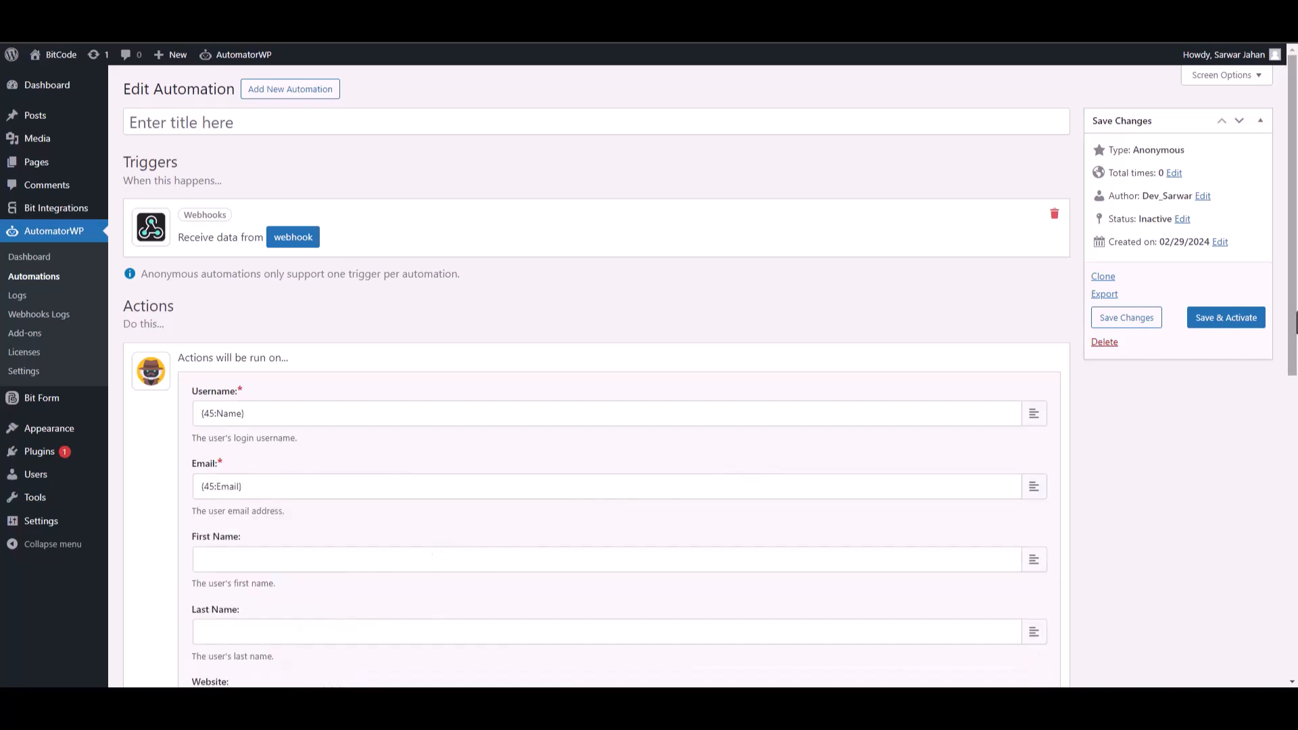
- Save the new user settings with actions not run for existing users, and save and activate the automation
{"action": "left_click_drag", "start_coordinate": [1295, 323], "coordinate": [1295, 564]}
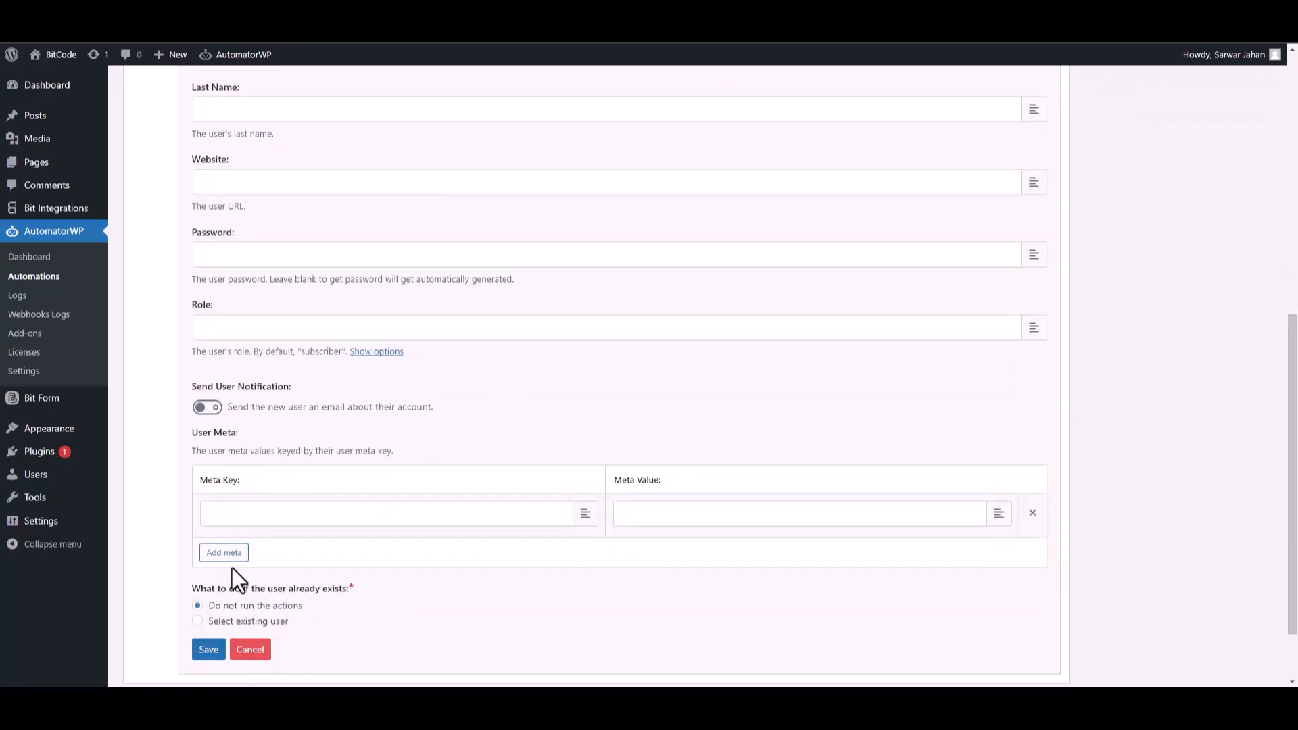
{"action": "left_click", "coordinate": [210, 656]}
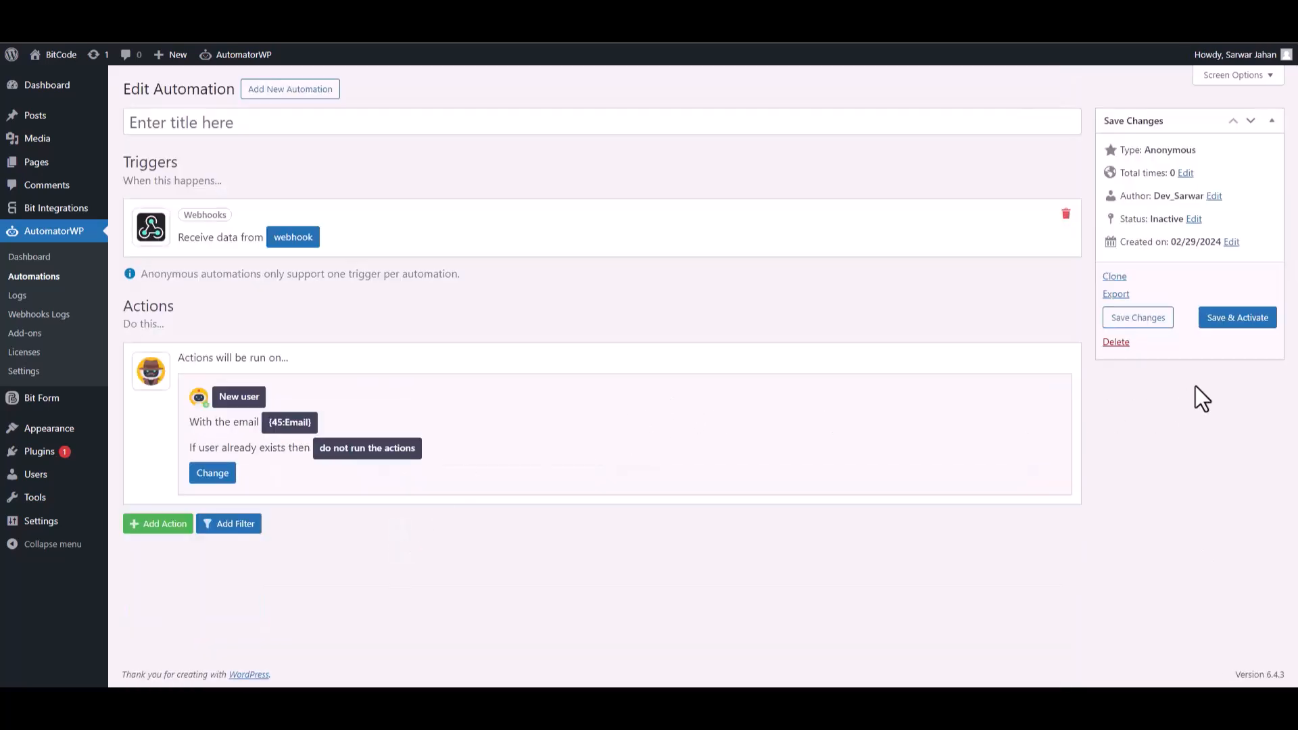
{"action": "left_click", "coordinate": [1224, 326]}
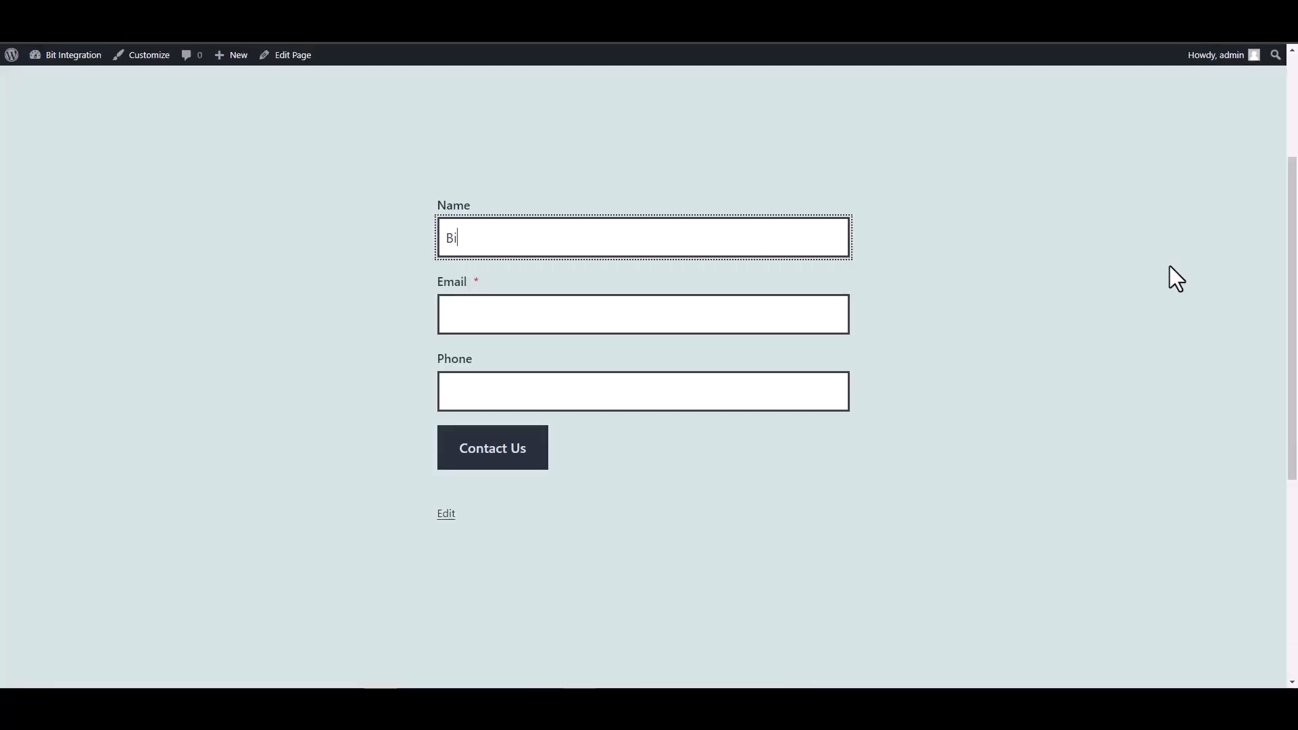
- On the Coblock page, fill in the form with the name Bit Integrations, a contact email and a phone number, and submit it
{"action": "type", "text": "Bit Integrations"}
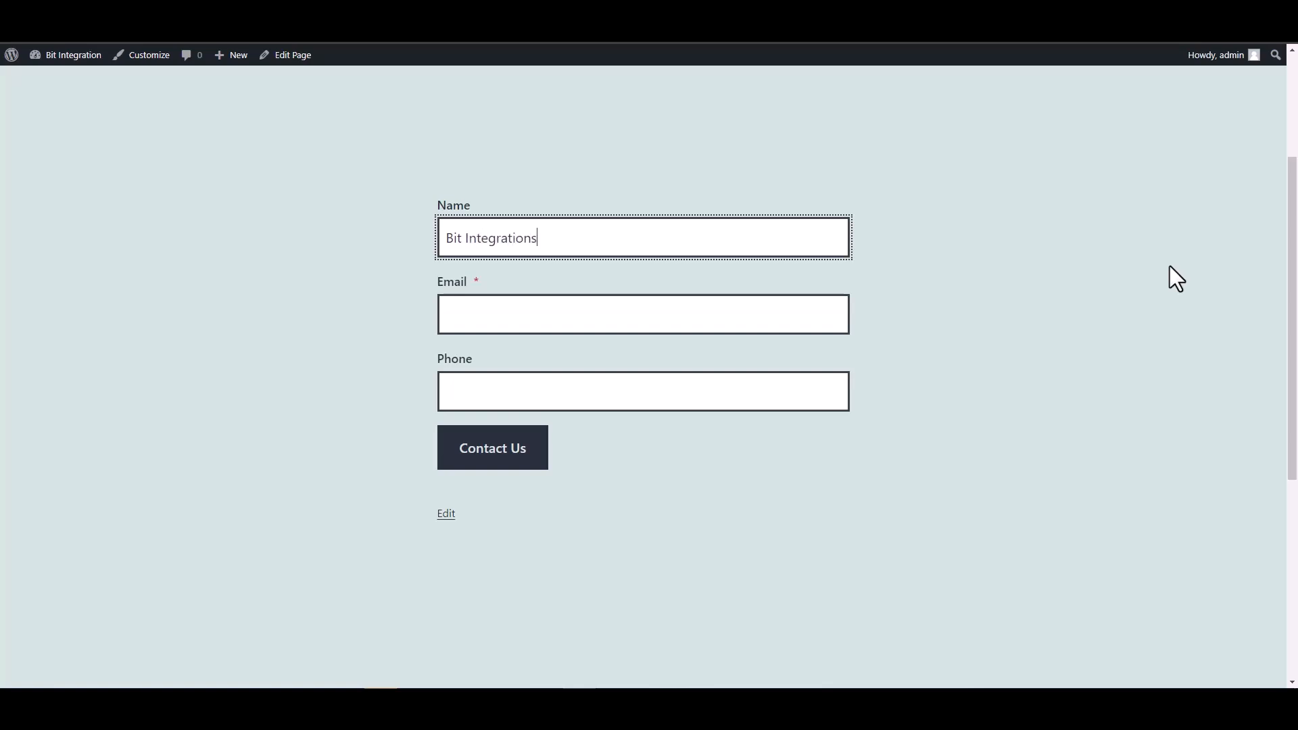
{"action": "left_click", "coordinate": [845, 304]}
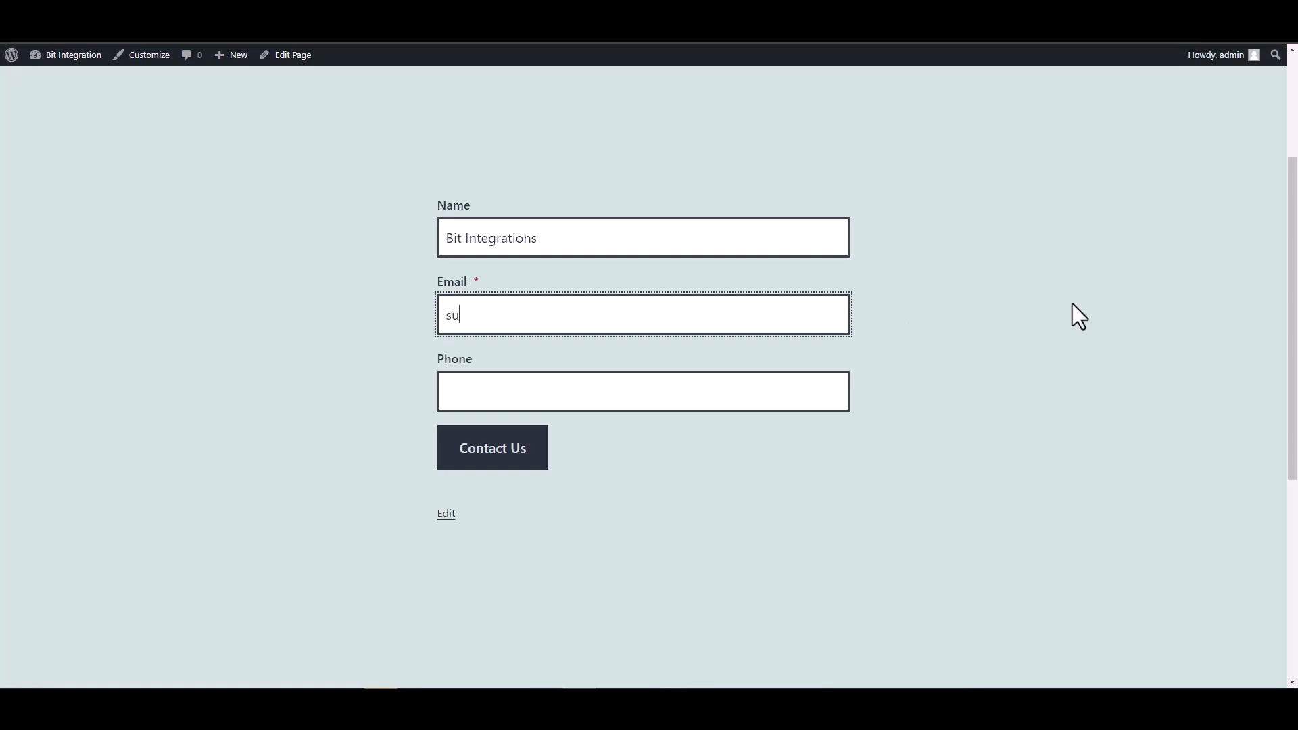
{"action": "left_click", "coordinate": [767, 394]}
{"action": "type", "text": "555666"}
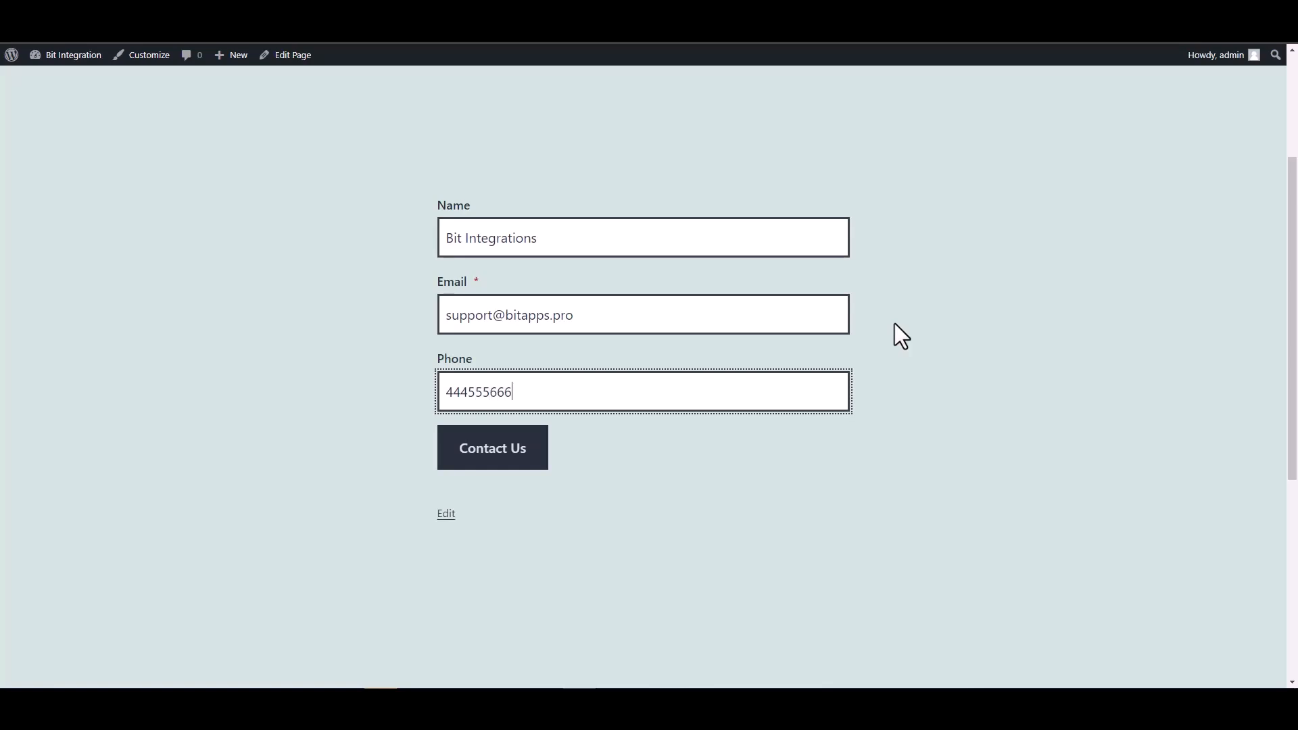
{"action": "left_click", "coordinate": [530, 446]}
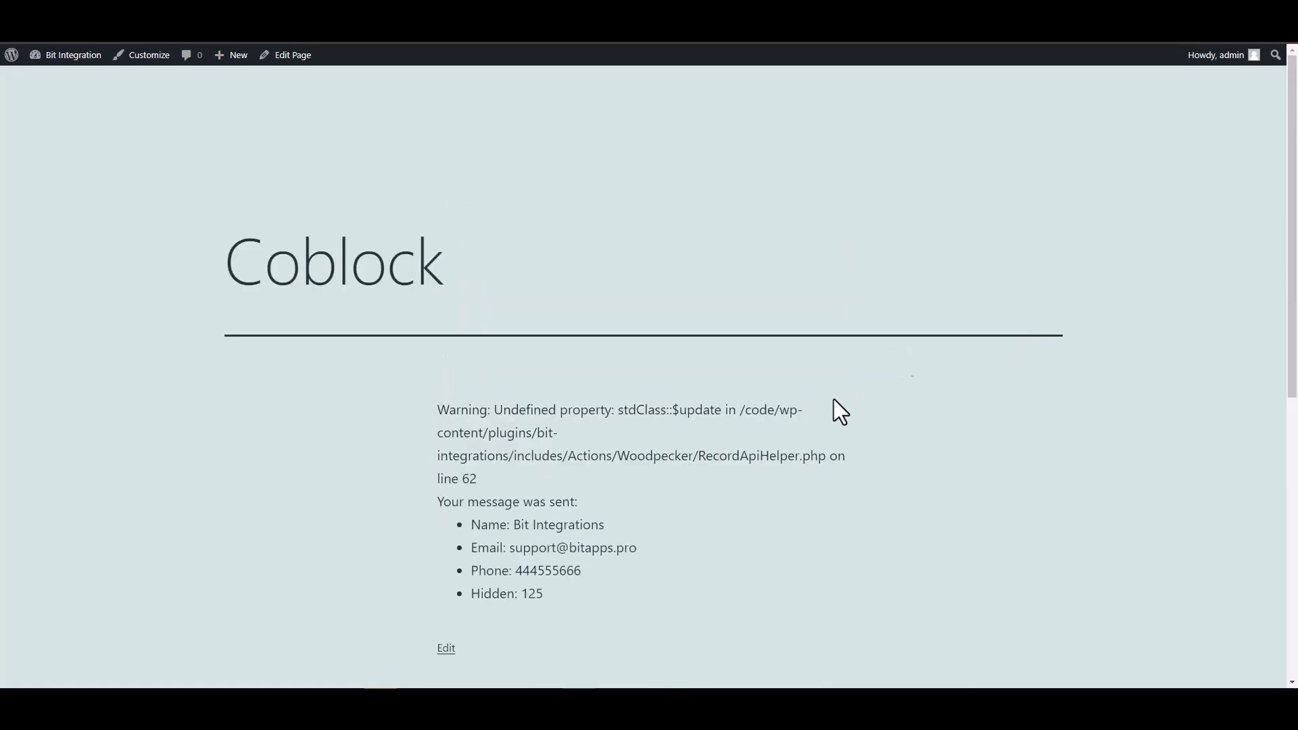